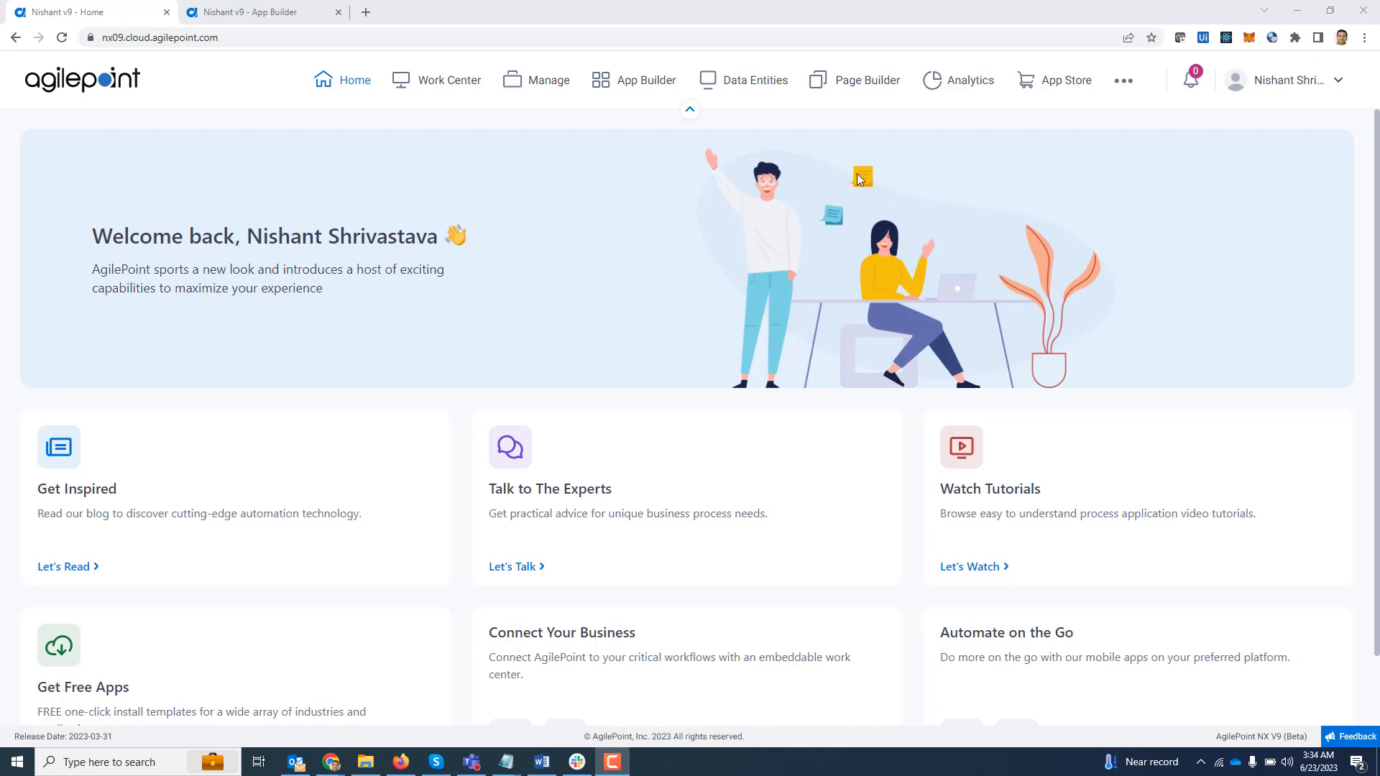
- Switch to the App Builder form and add a Masked Input control to the first cell of its layout
click(237, 11)
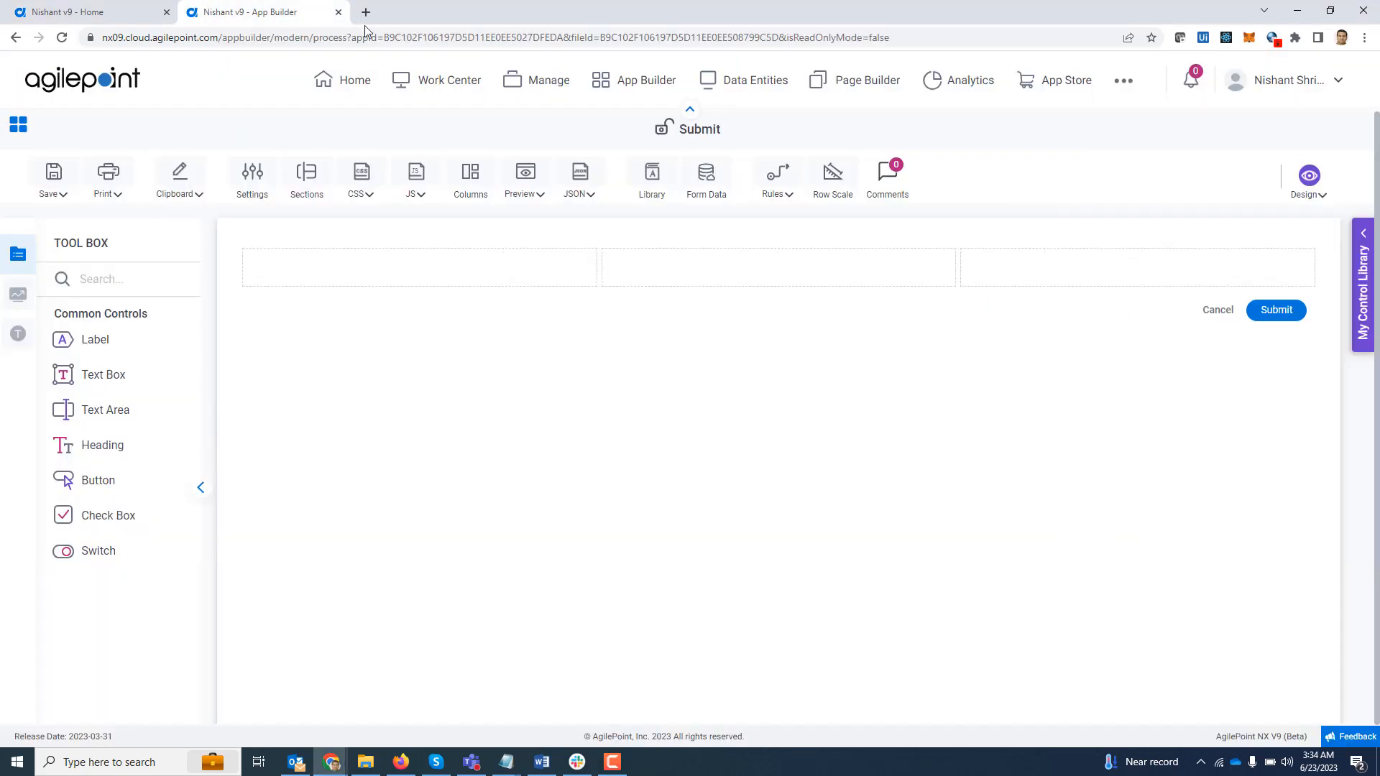
click(19, 300)
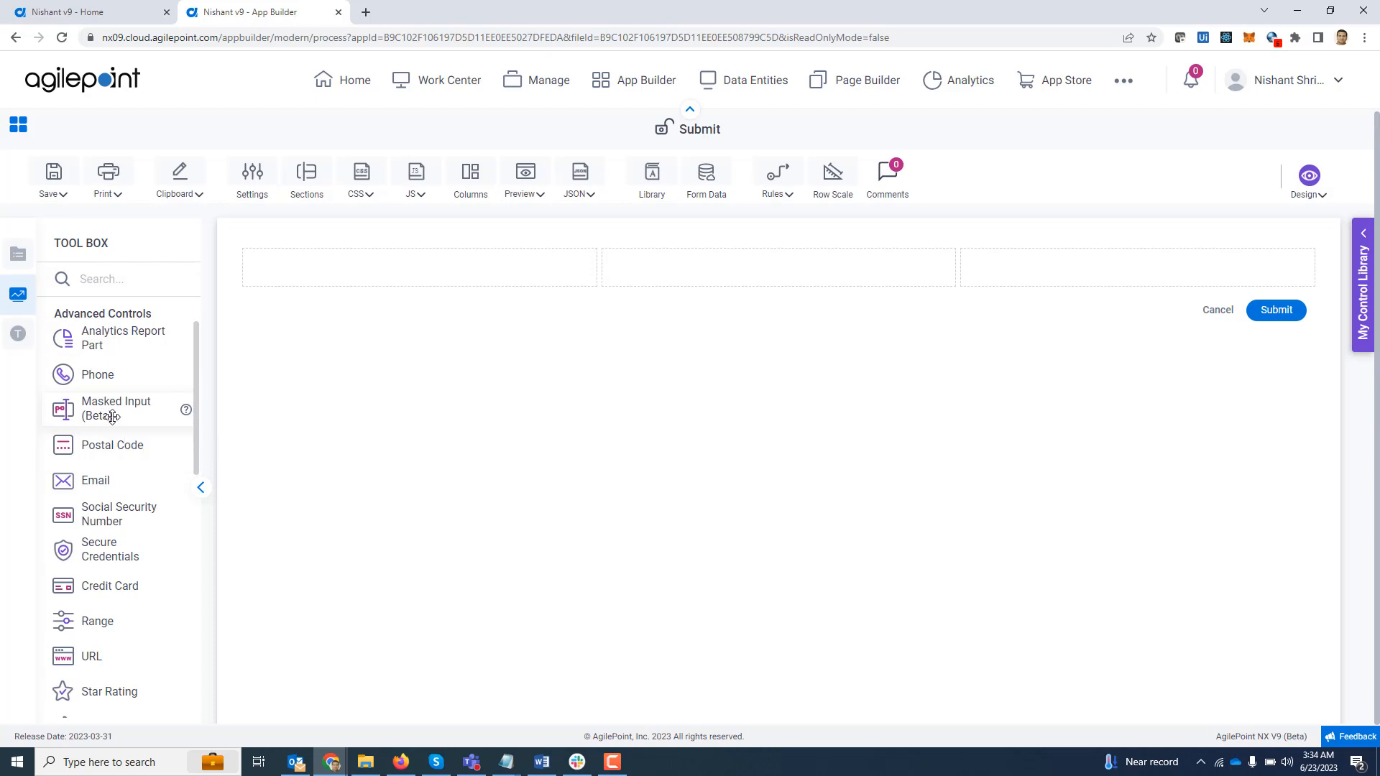
drag(115, 417, 295, 274)
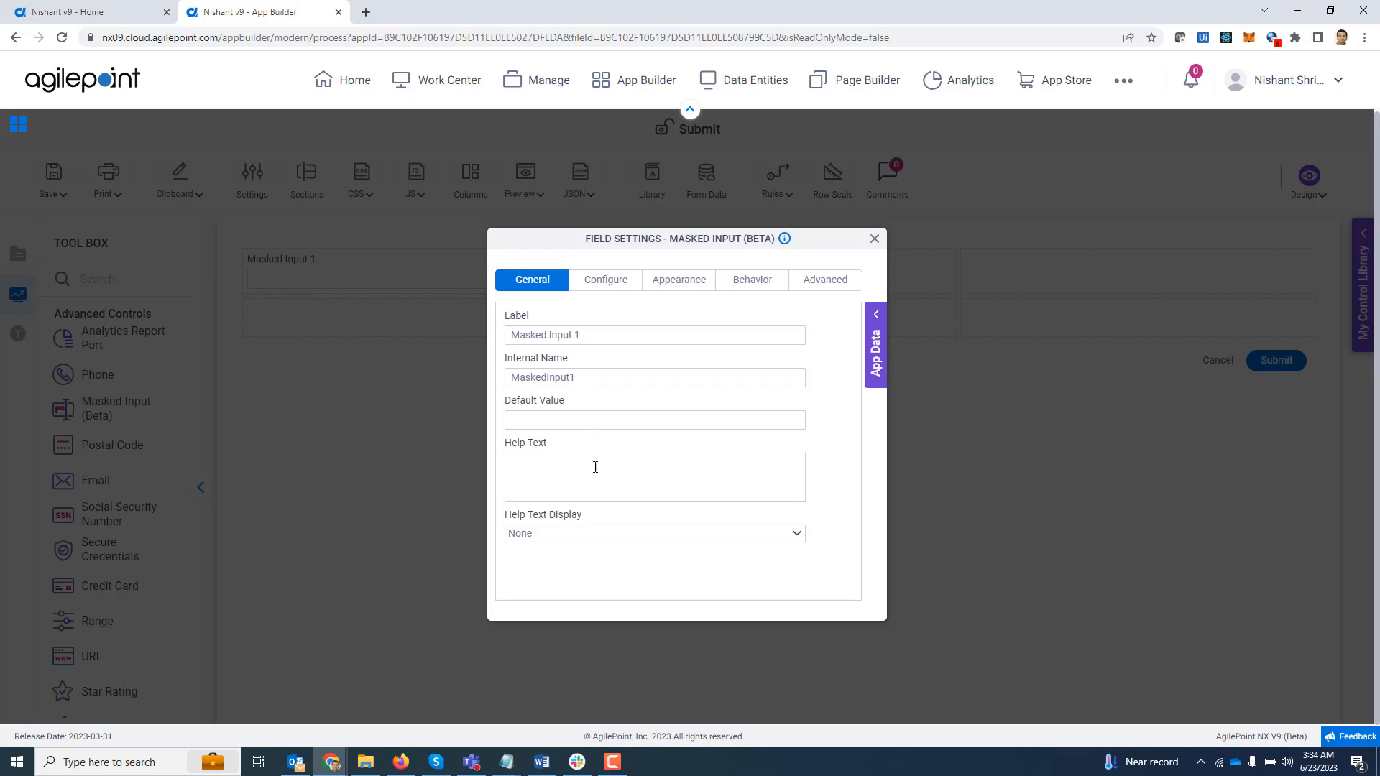
- Build the mask pattern G-999999 for the masked input, using the any-number rule for the six digits
click(605, 283)
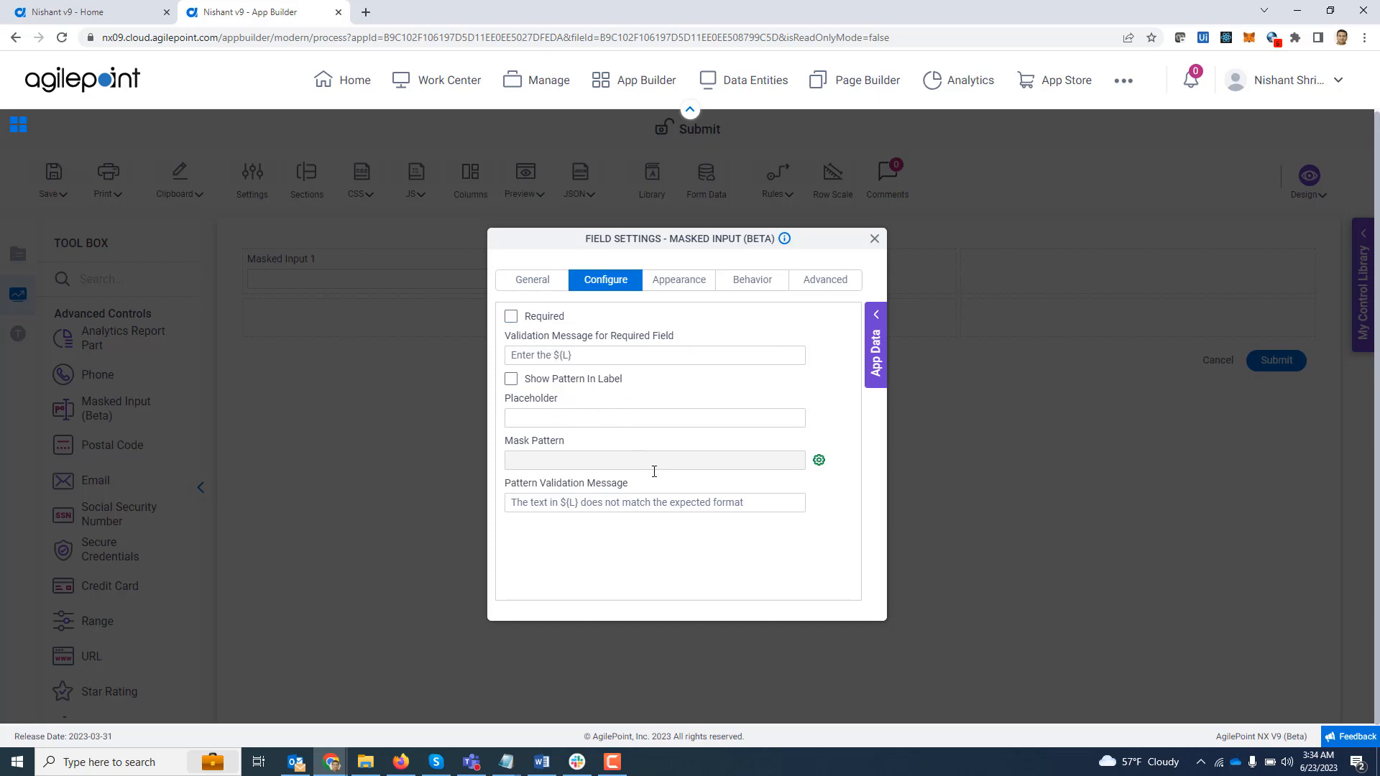
click(818, 463)
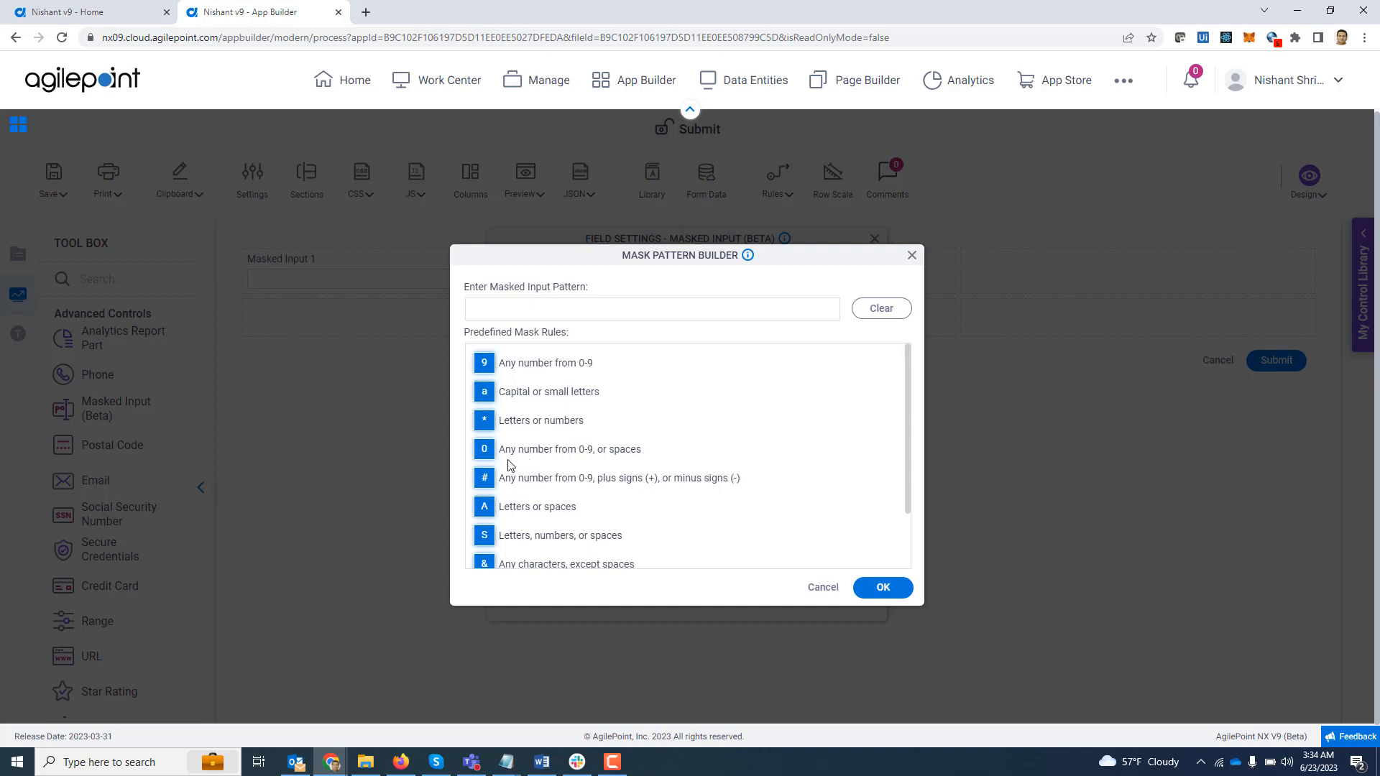
scroll(532, 453, down, 3)
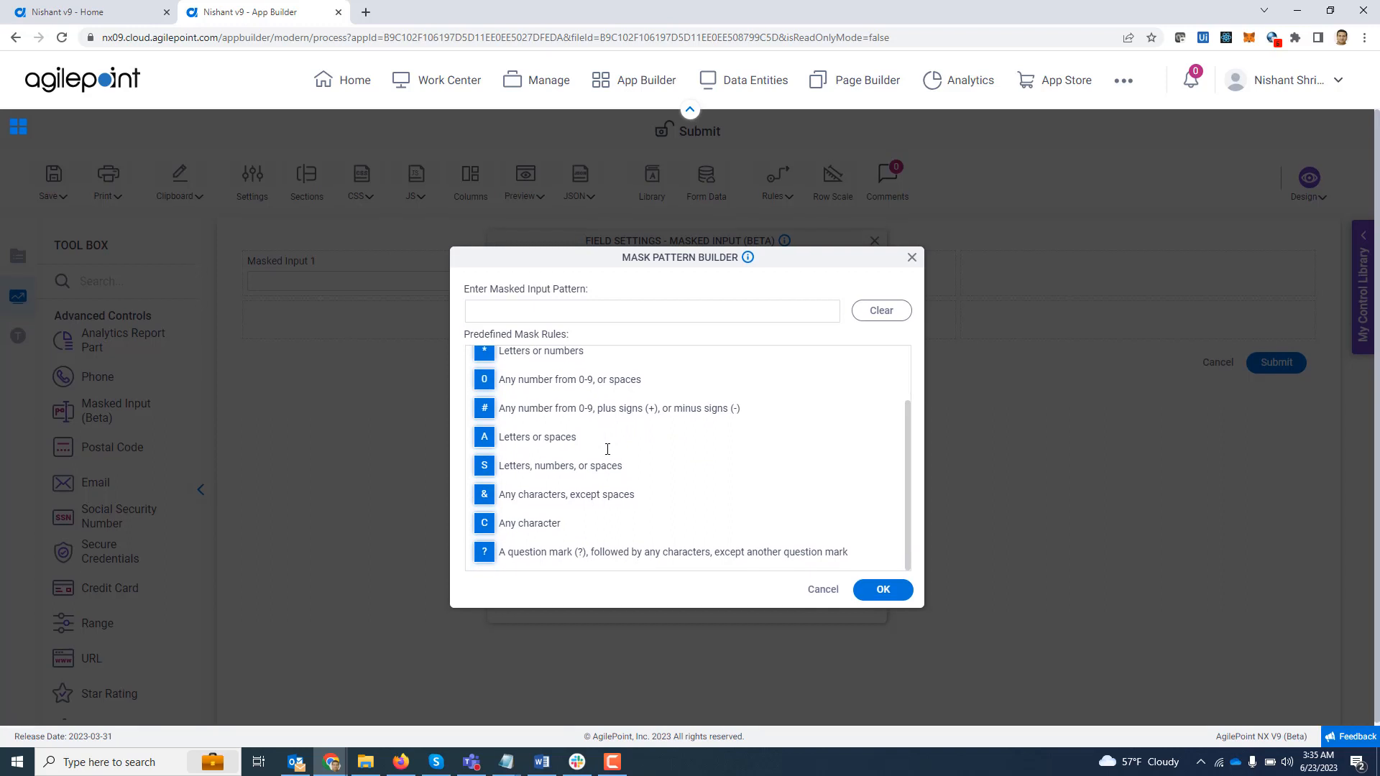
scroll(607, 449, up, 3)
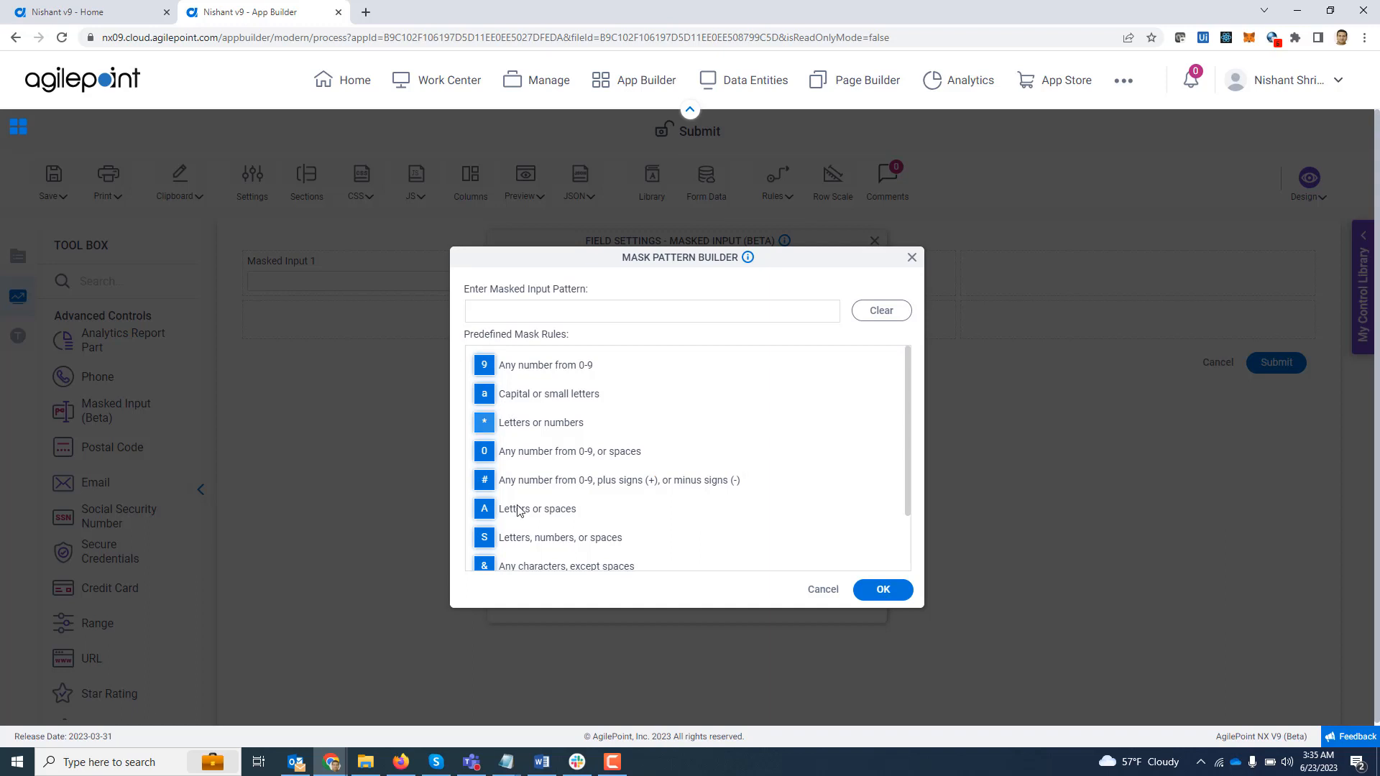
scroll(575, 505, down, 3)
scroll(571, 503, up, 3)
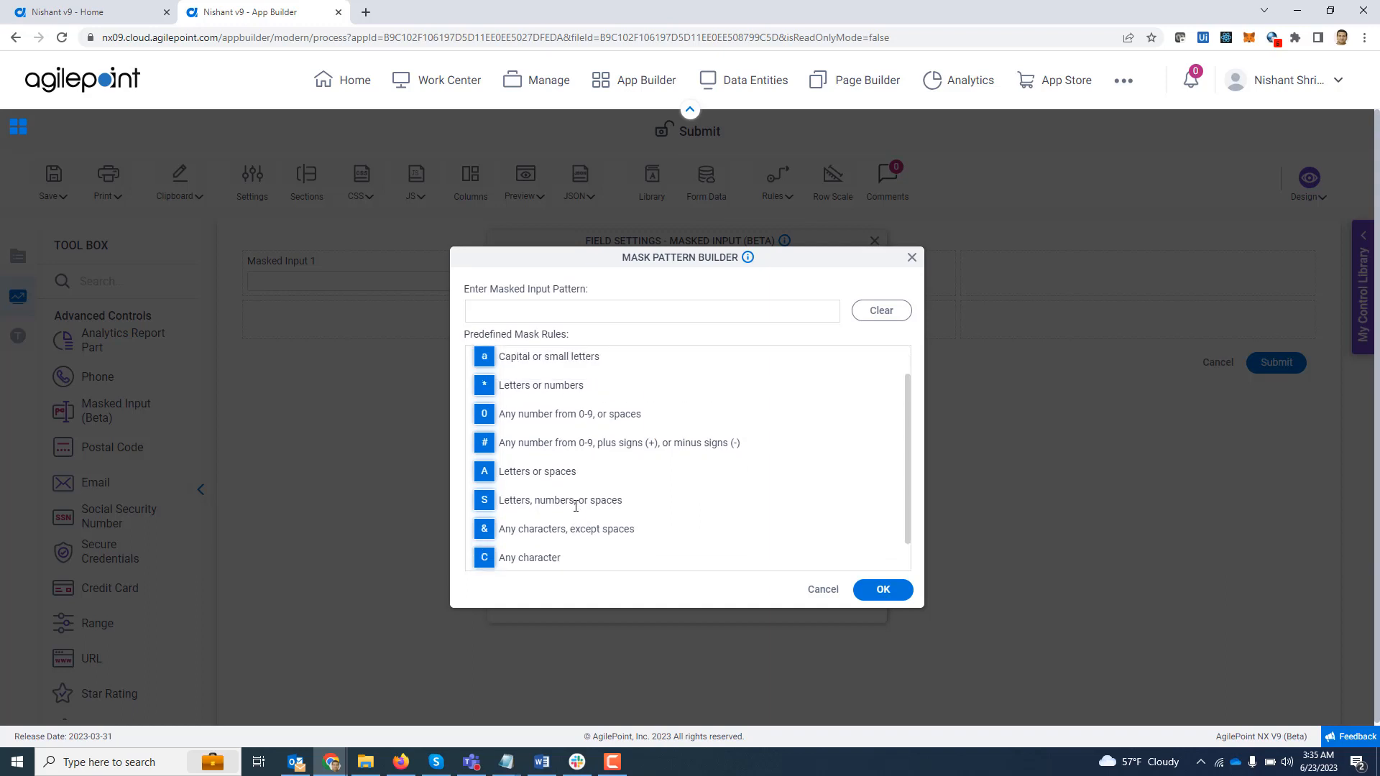
click(493, 312)
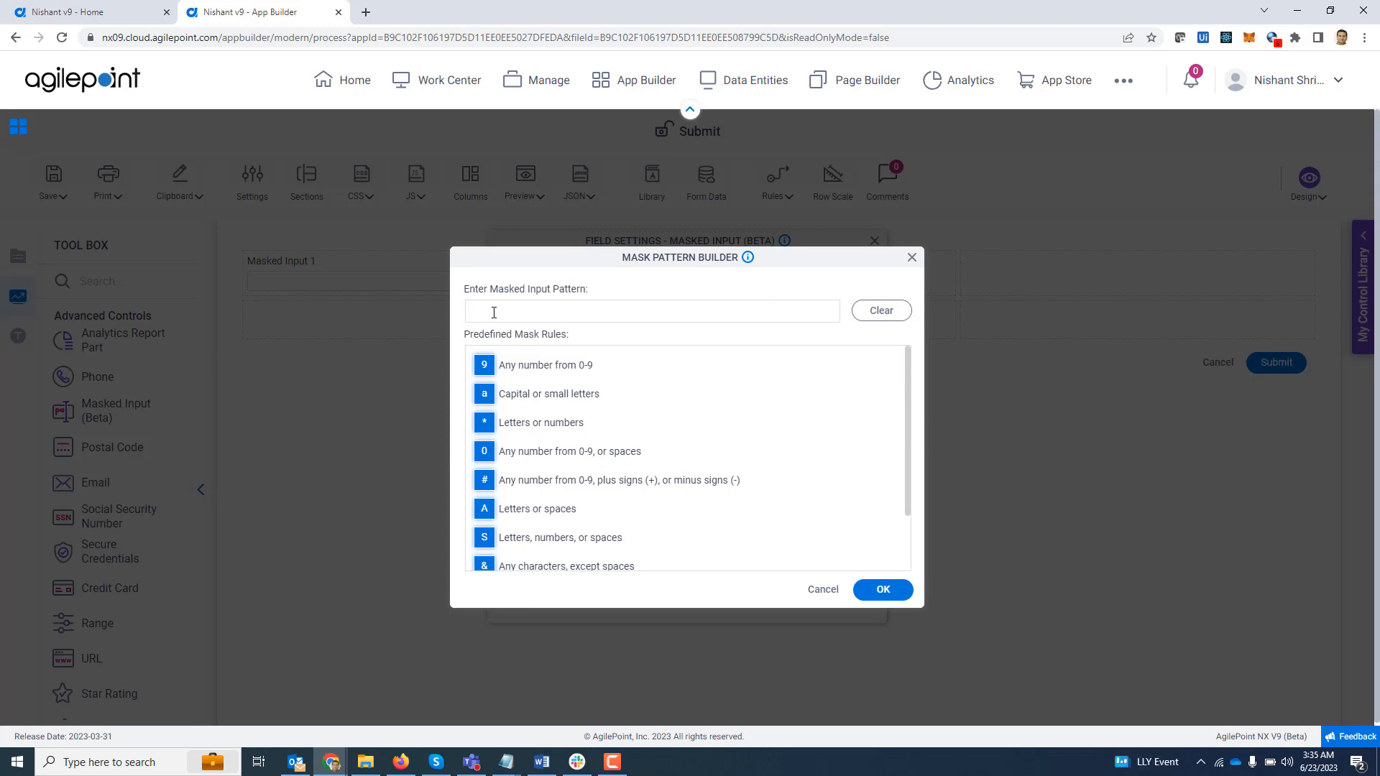
text(G-)
click(484, 367)
click(483, 368)
click(881, 590)
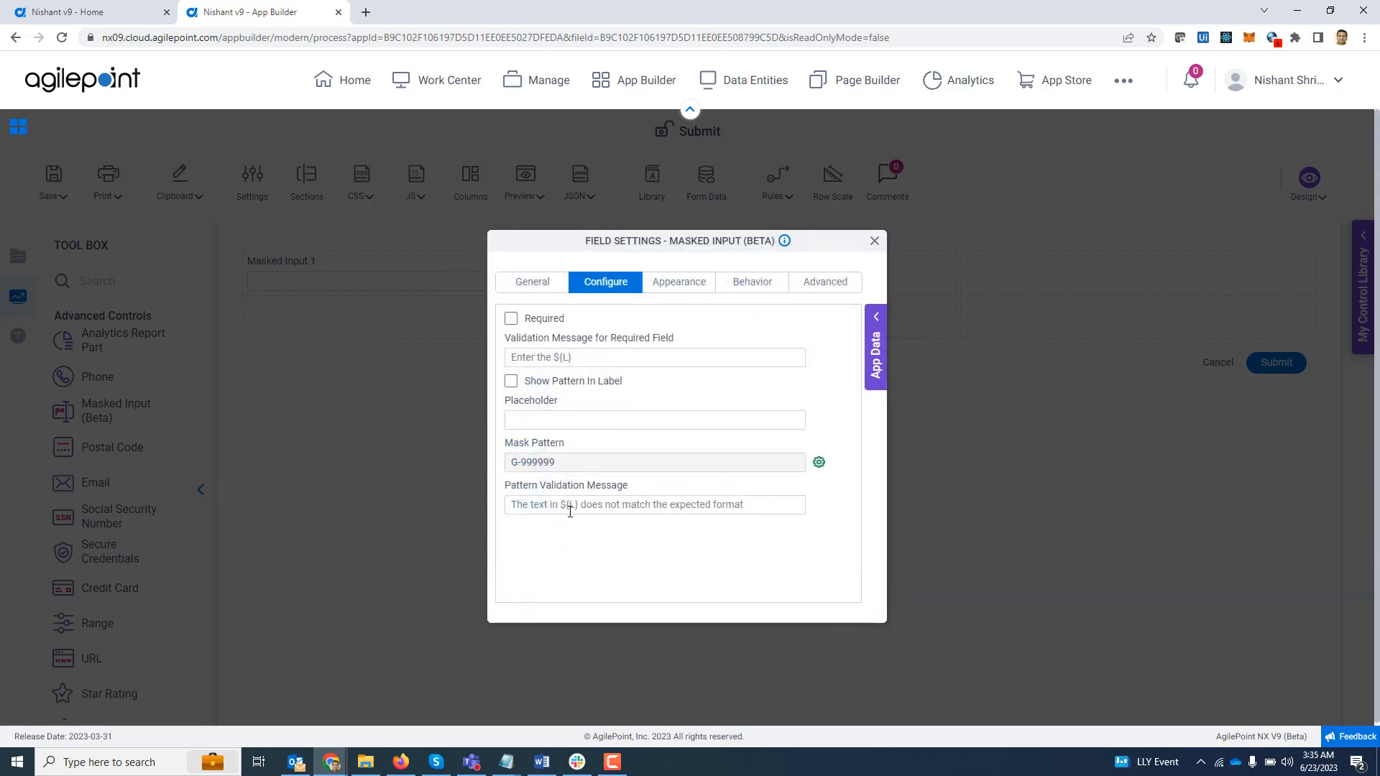
- Show the pattern in the masked input's label, set its placeholder to G-123456 and close the field settings
click(511, 383)
click(530, 422)
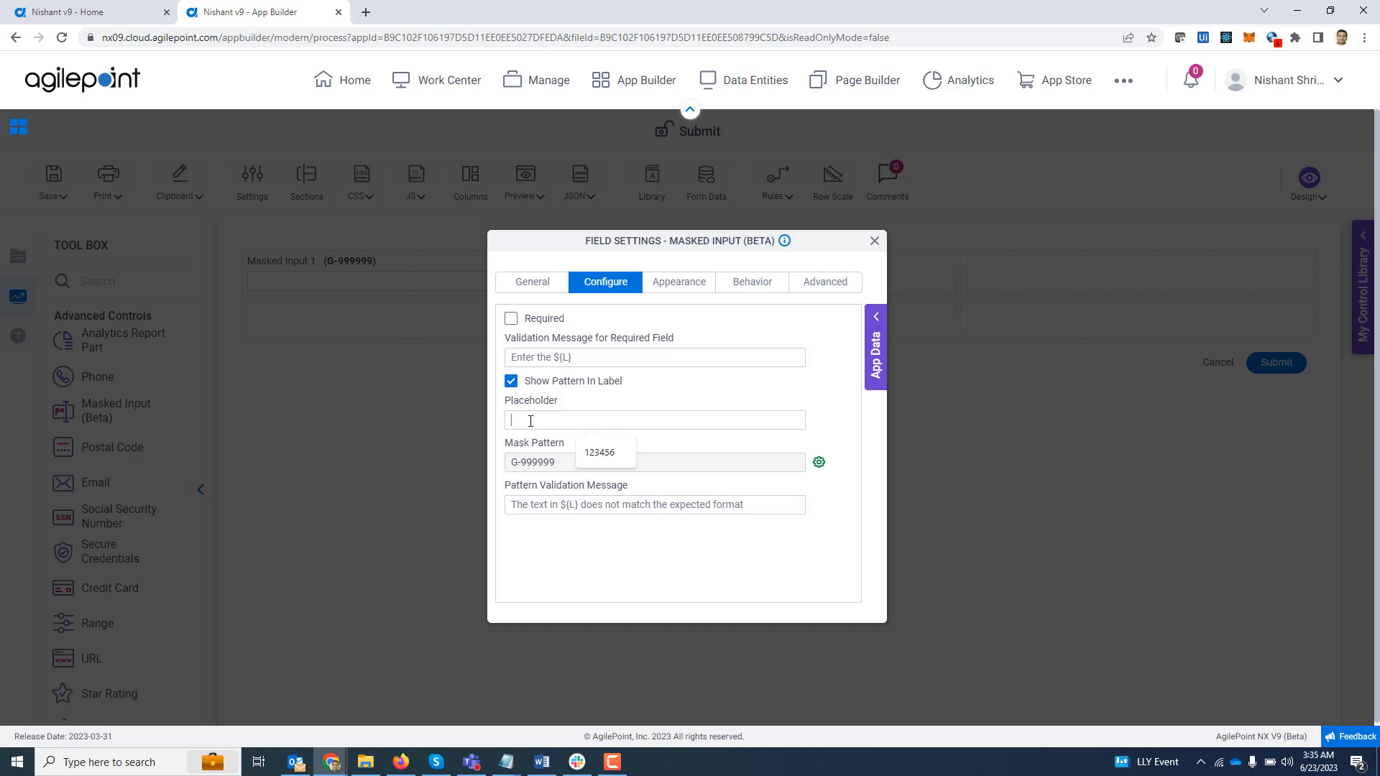
text(G-)
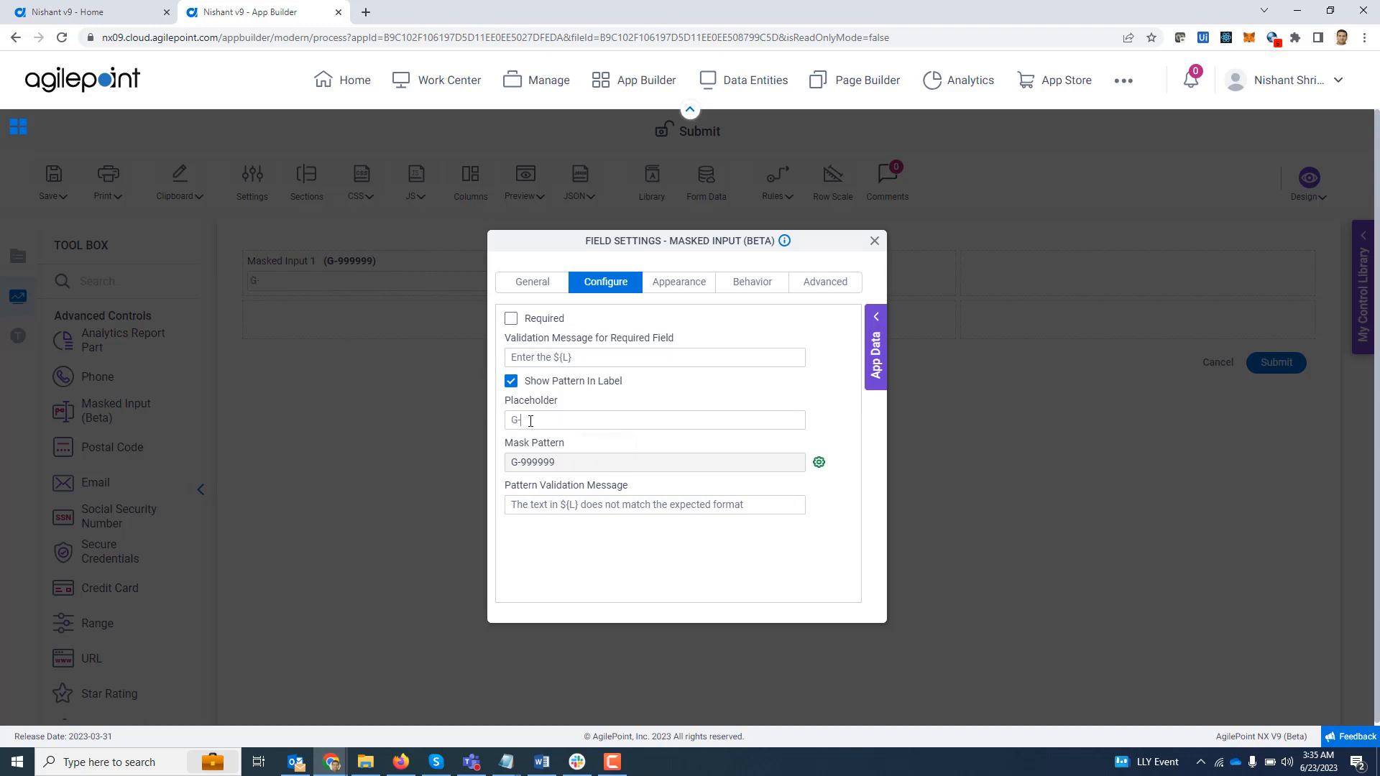
text(123456)
click(874, 241)
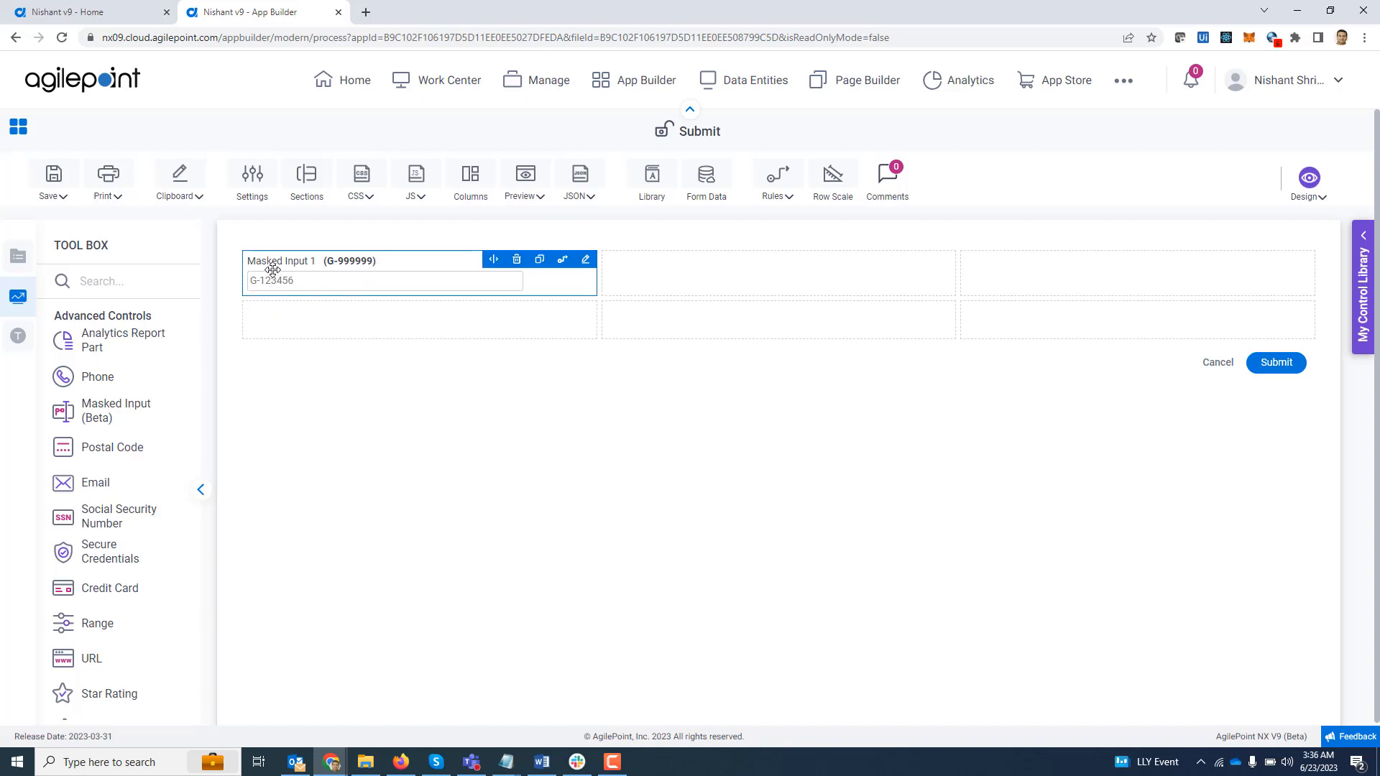
- Preview the form in the PC browser, test the masked input with 134566 and close the preview
click(527, 186)
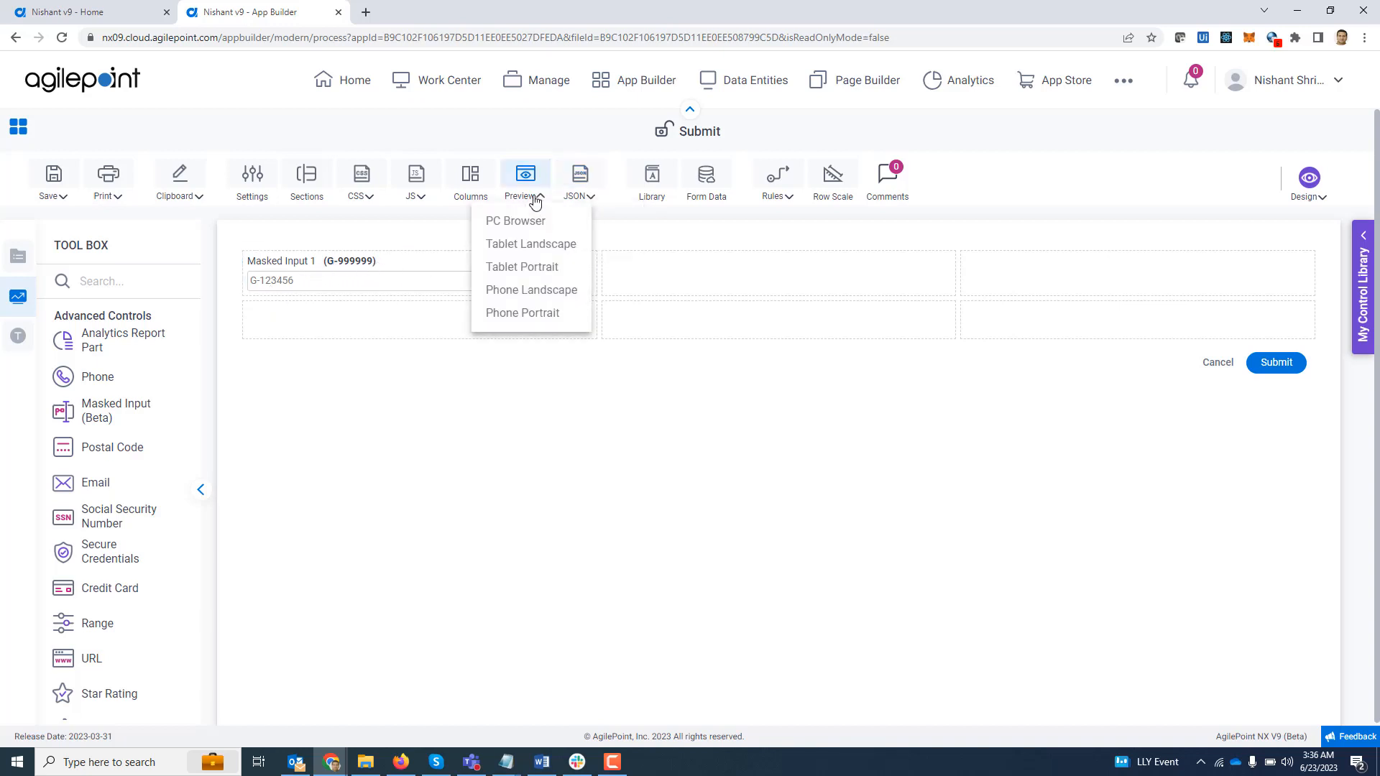
click(536, 220)
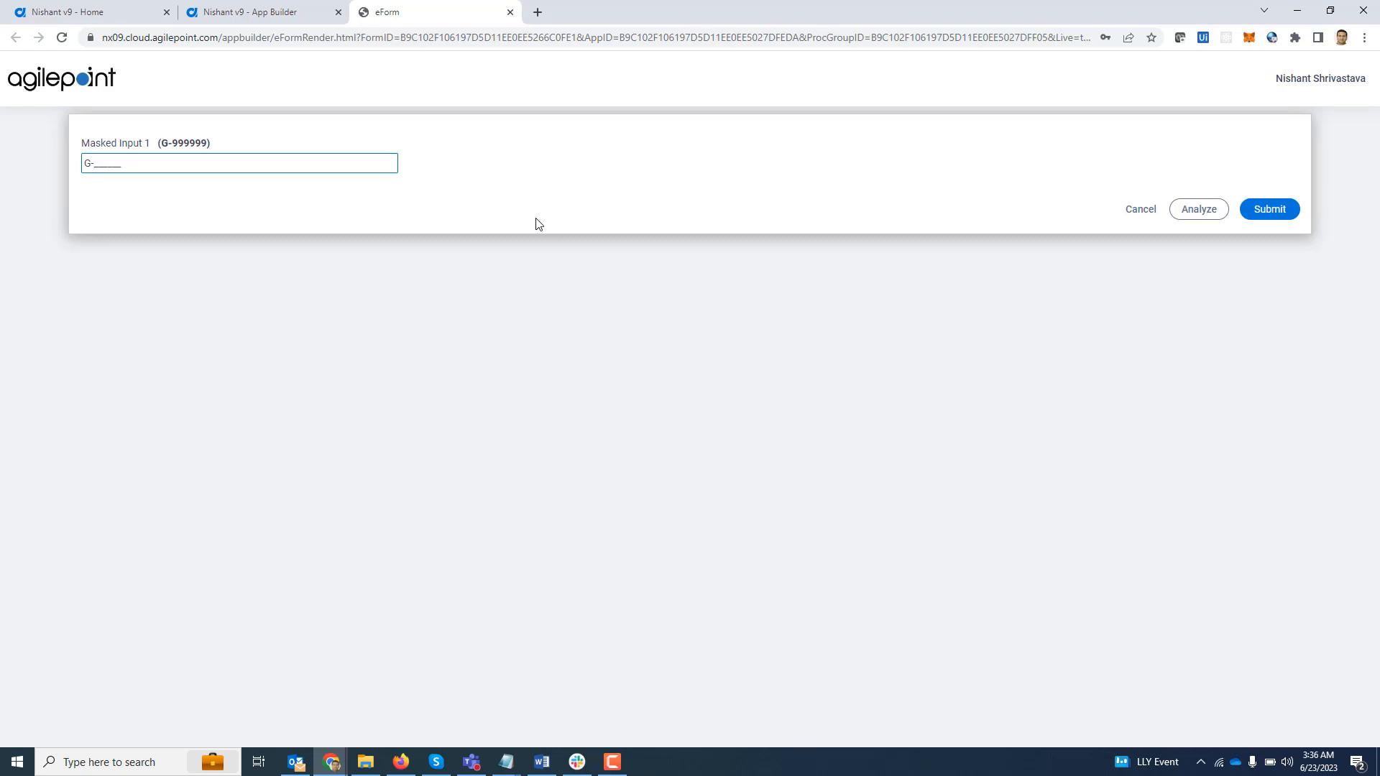
text(134566)
click(510, 13)
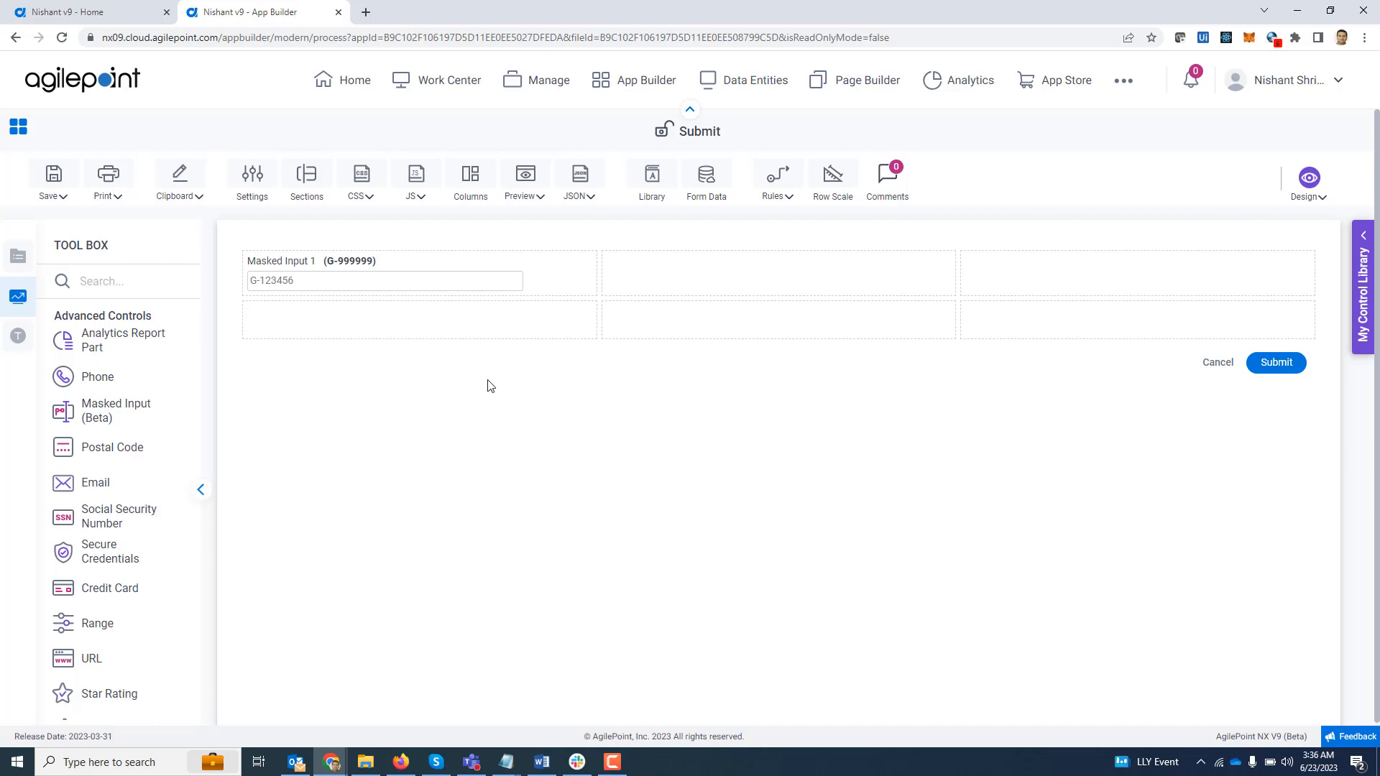
- Delete the masked input from the form and add a Text Box with default settings in the first cell
mouse_move(523, 275)
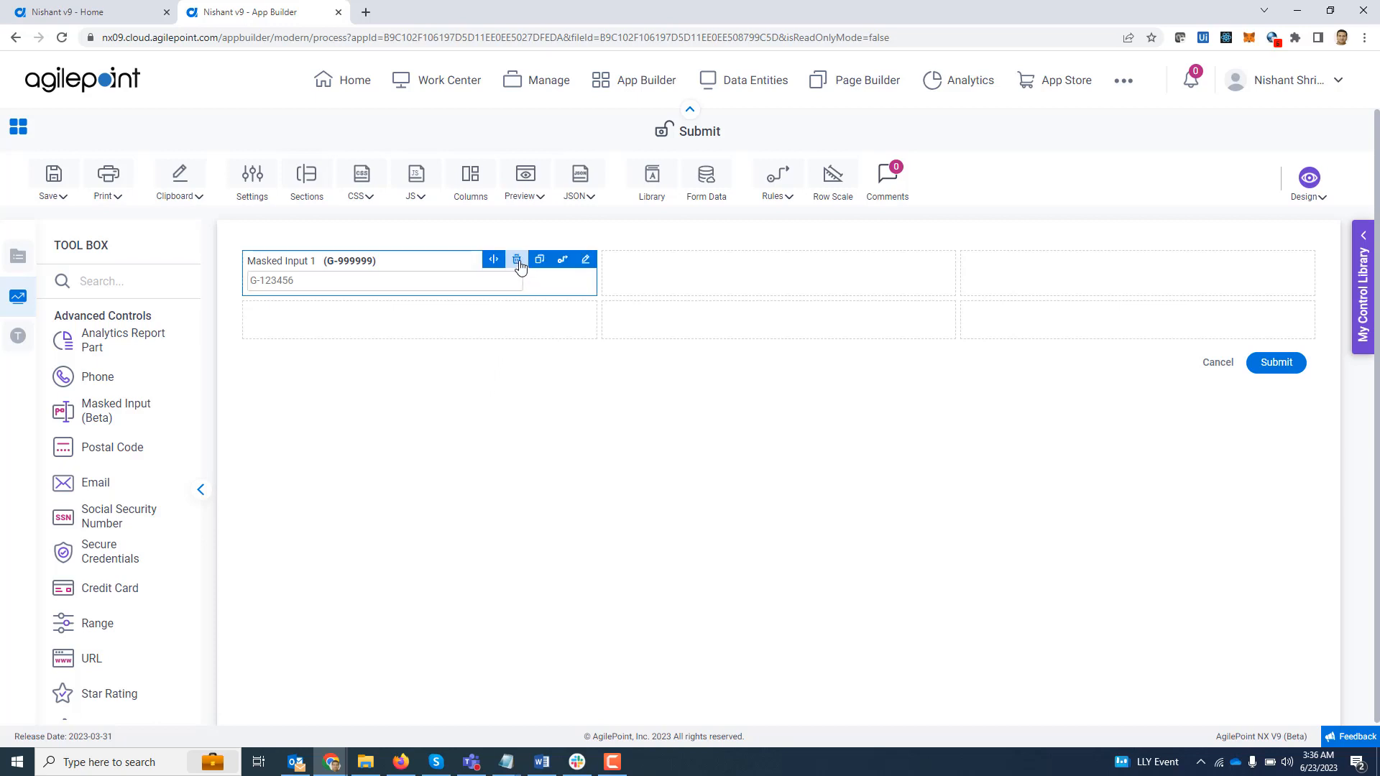
click(516, 260)
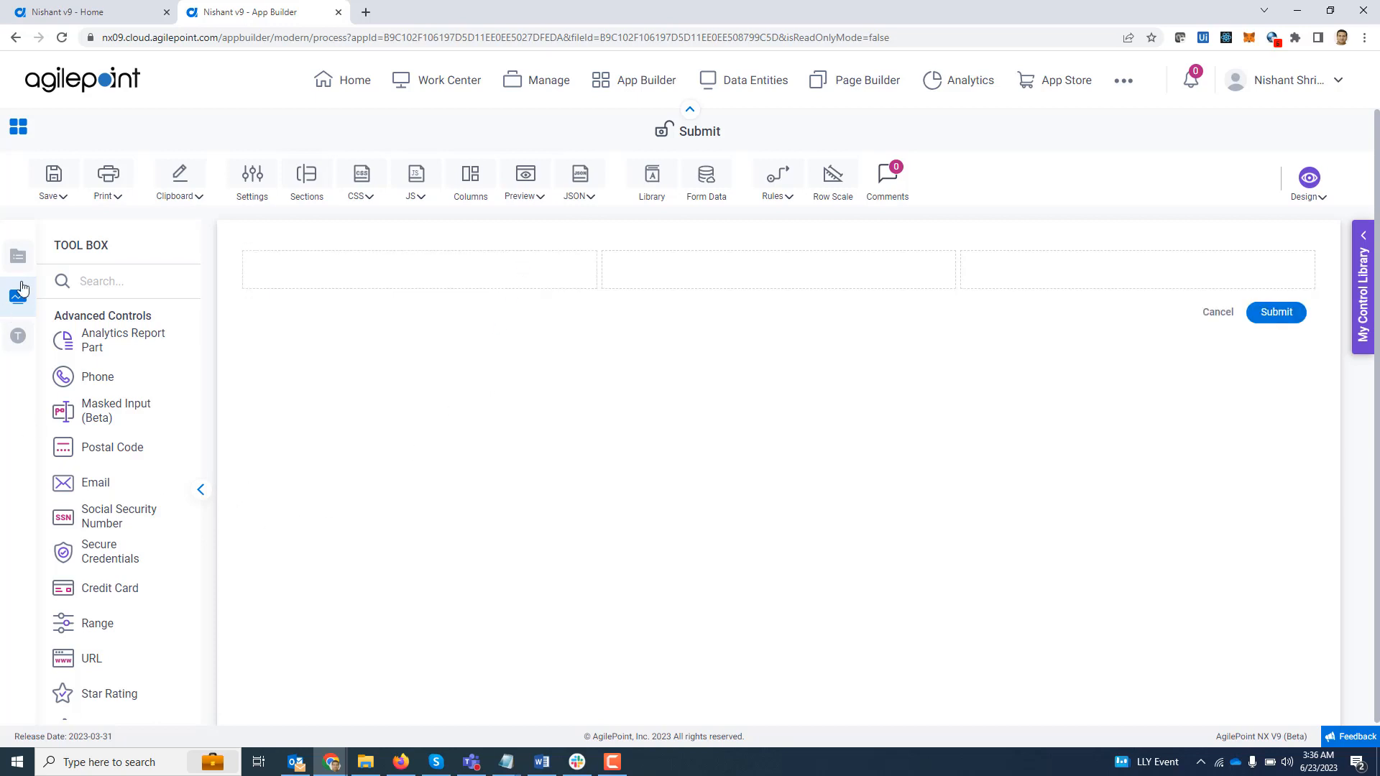
click(24, 258)
drag(108, 376, 270, 281)
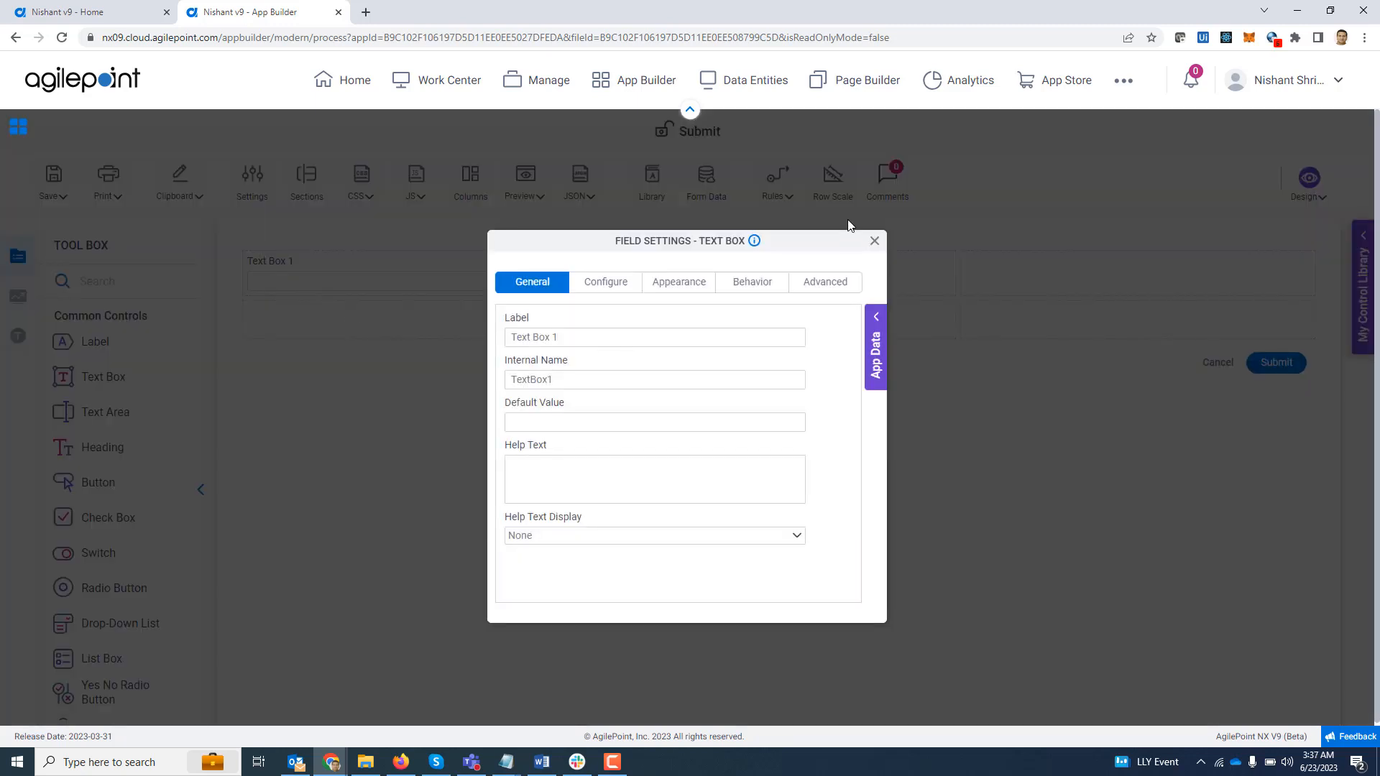
click(875, 241)
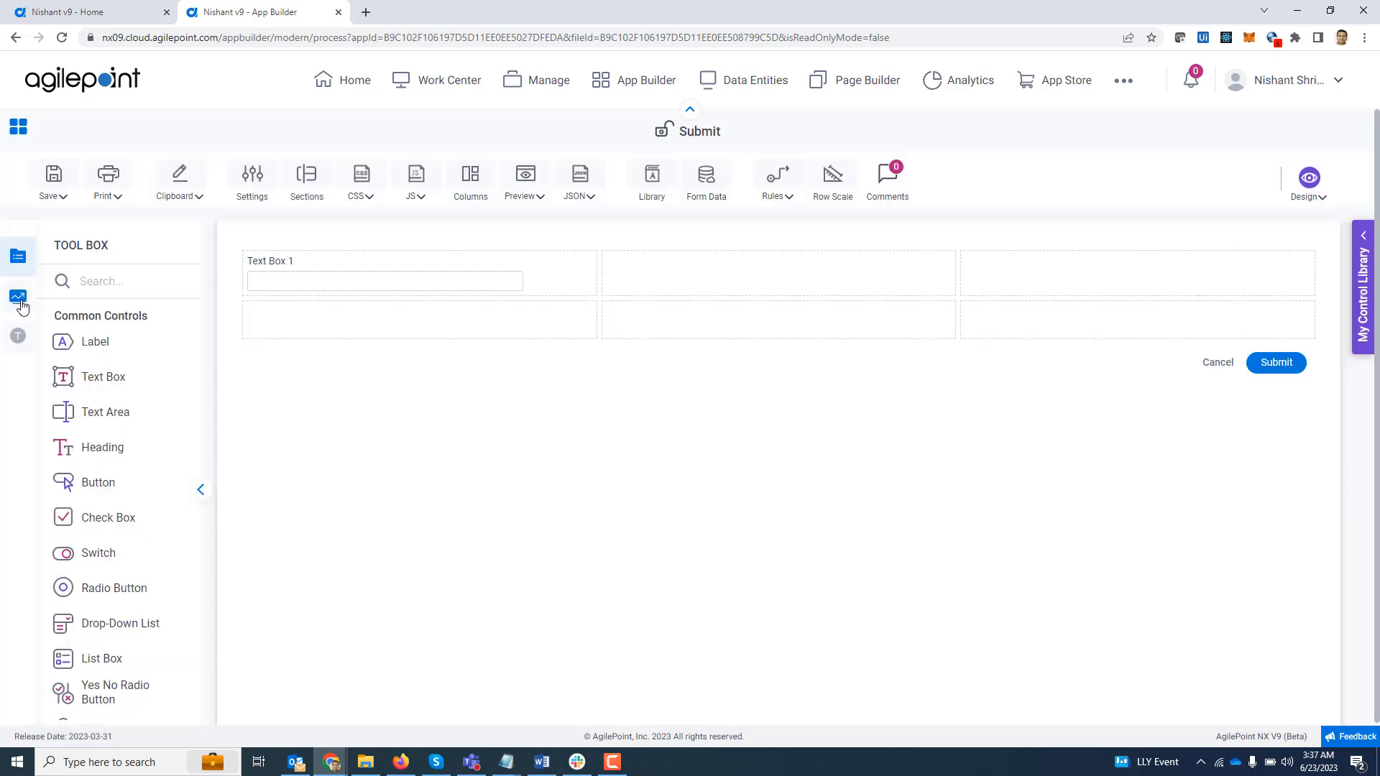
- Add a Masked Input control below the text box and give it the mask pattern 999999
click(21, 304)
drag(121, 418, 273, 325)
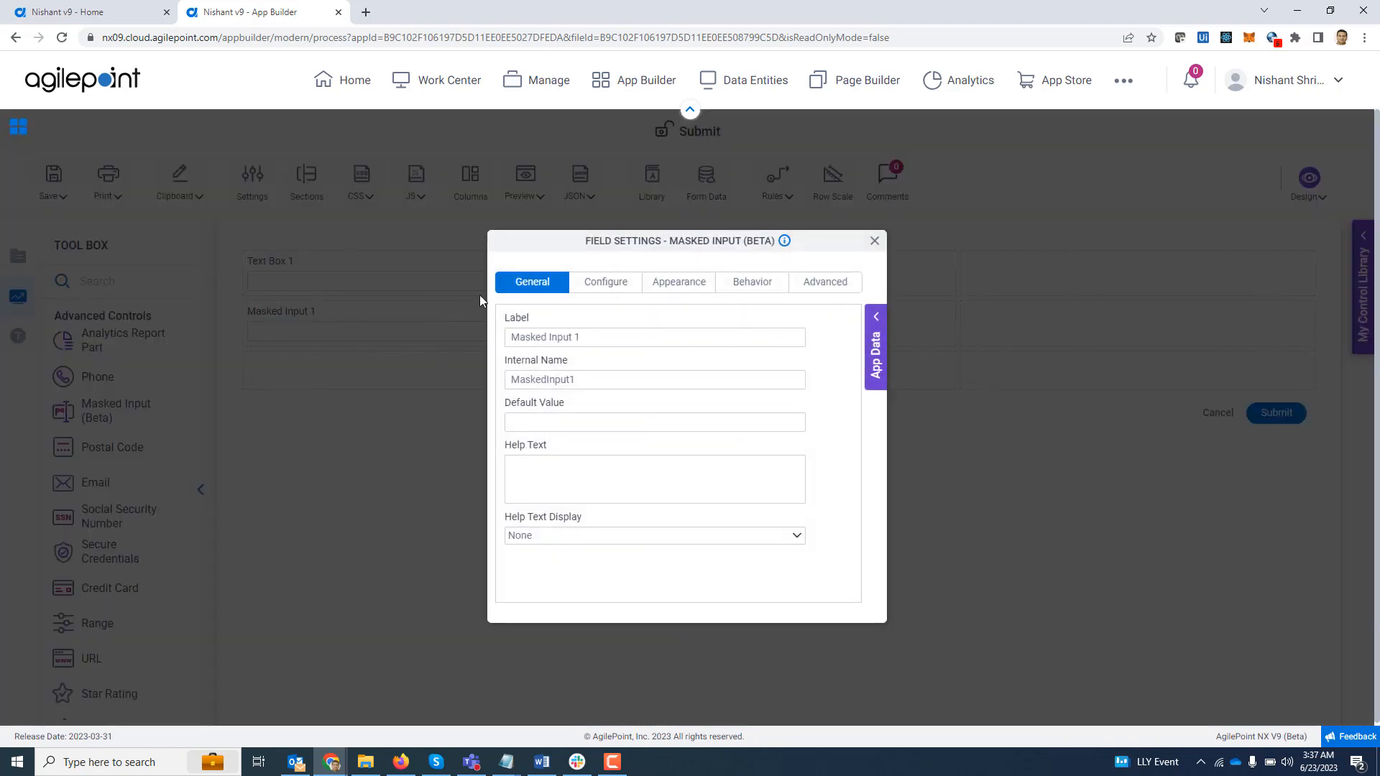
click(603, 282)
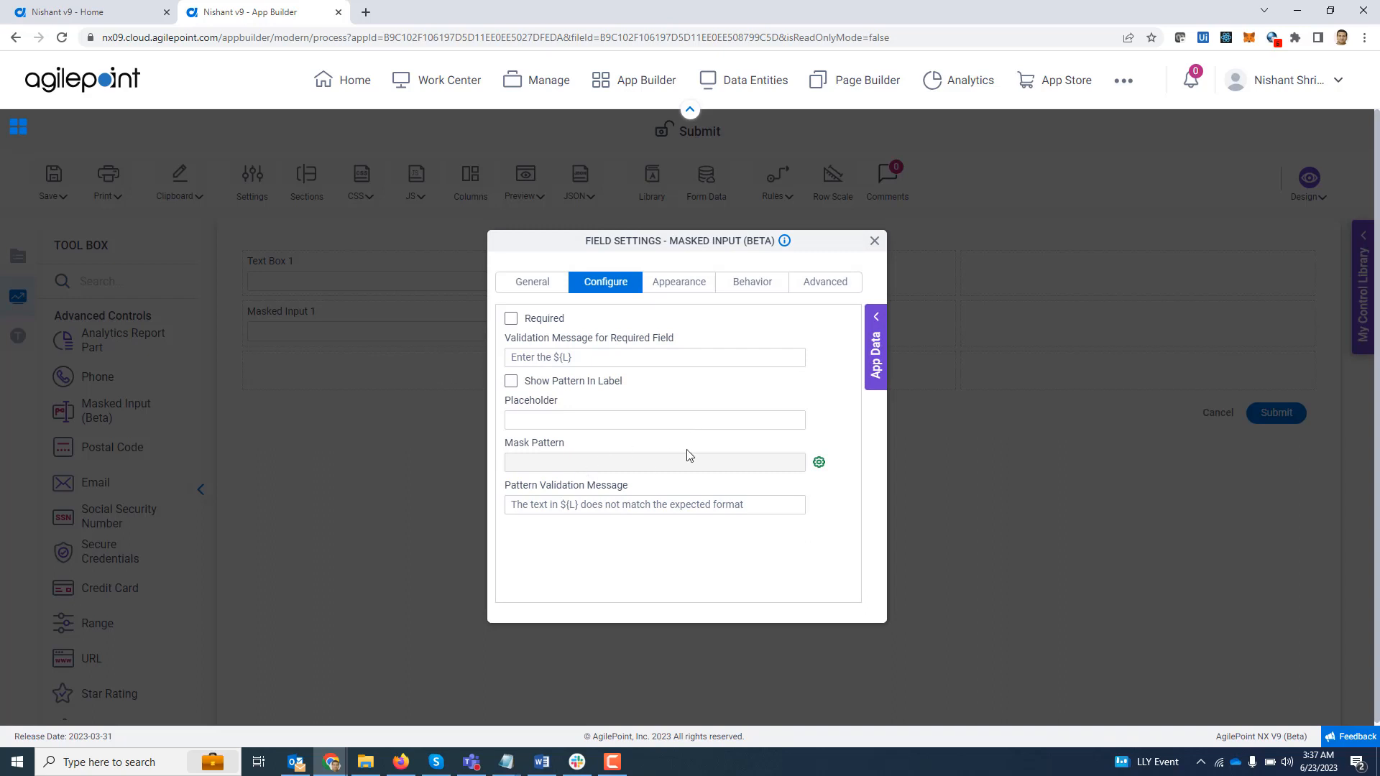
click(820, 463)
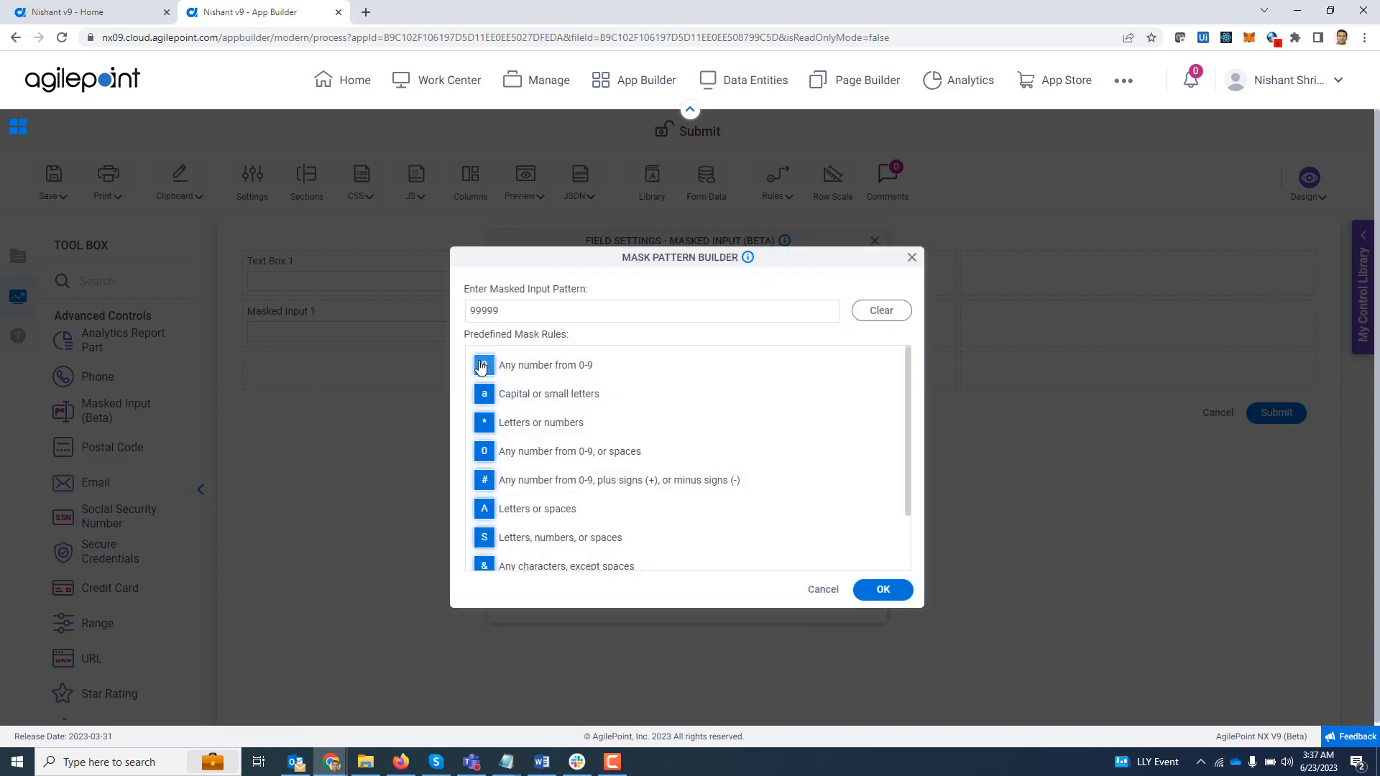
click(481, 368)
click(901, 591)
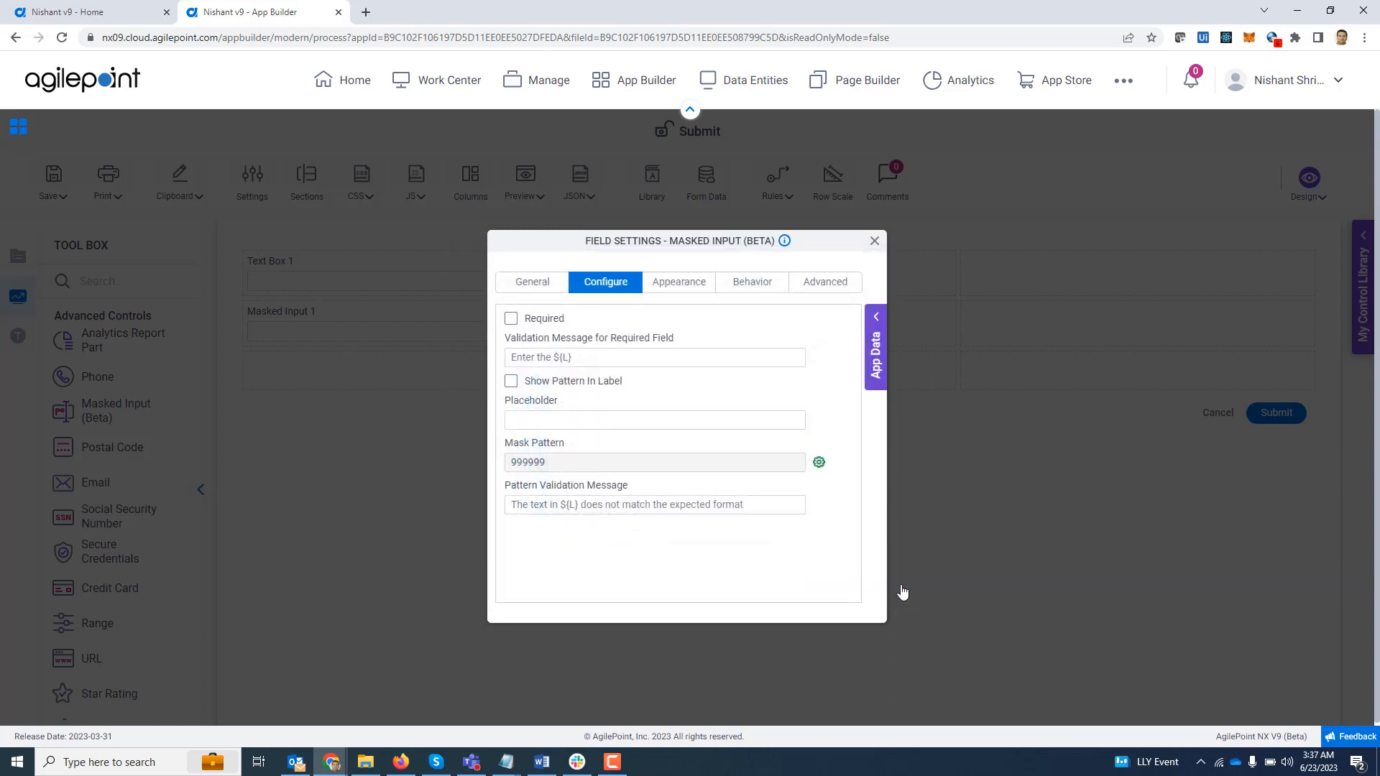
- Set the new masked input's placeholder to 123456 and close its field settings
click(518, 419)
click(602, 453)
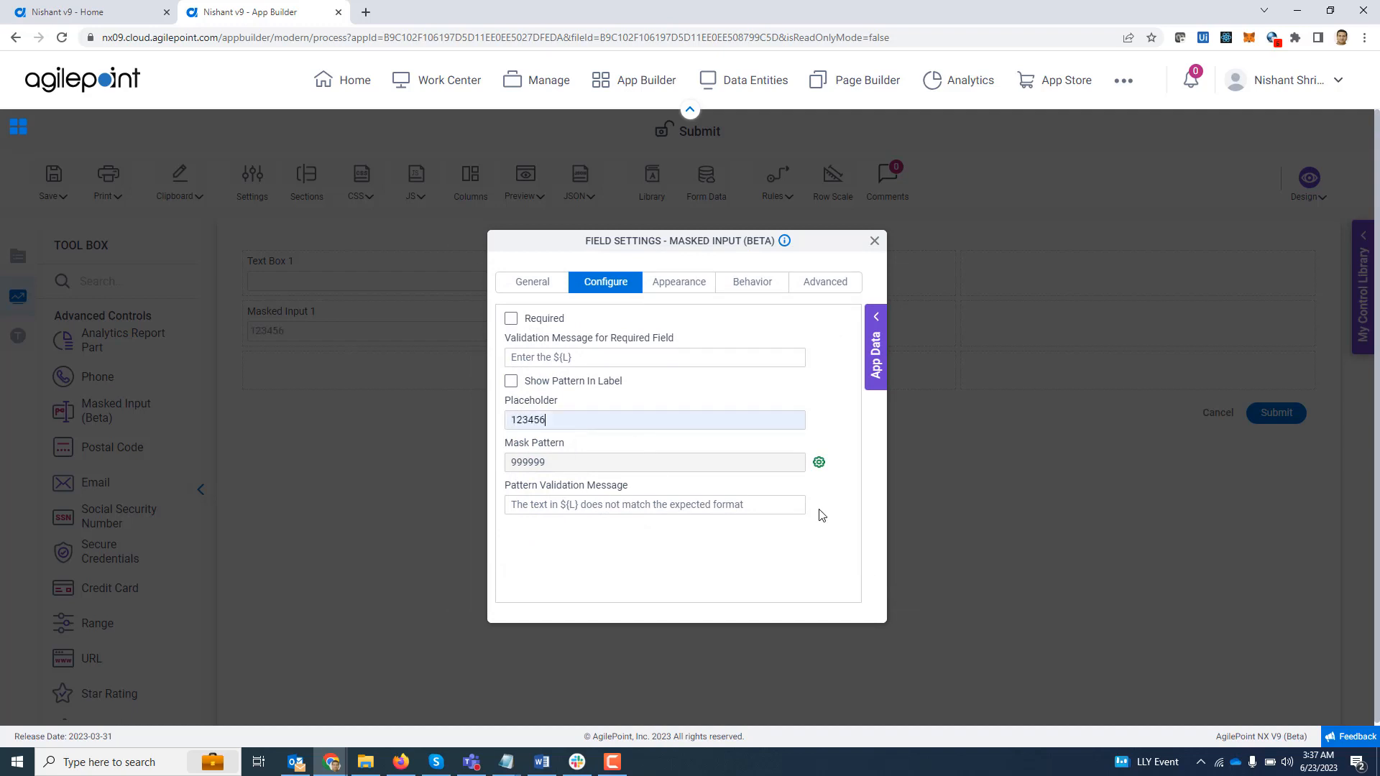
click(875, 242)
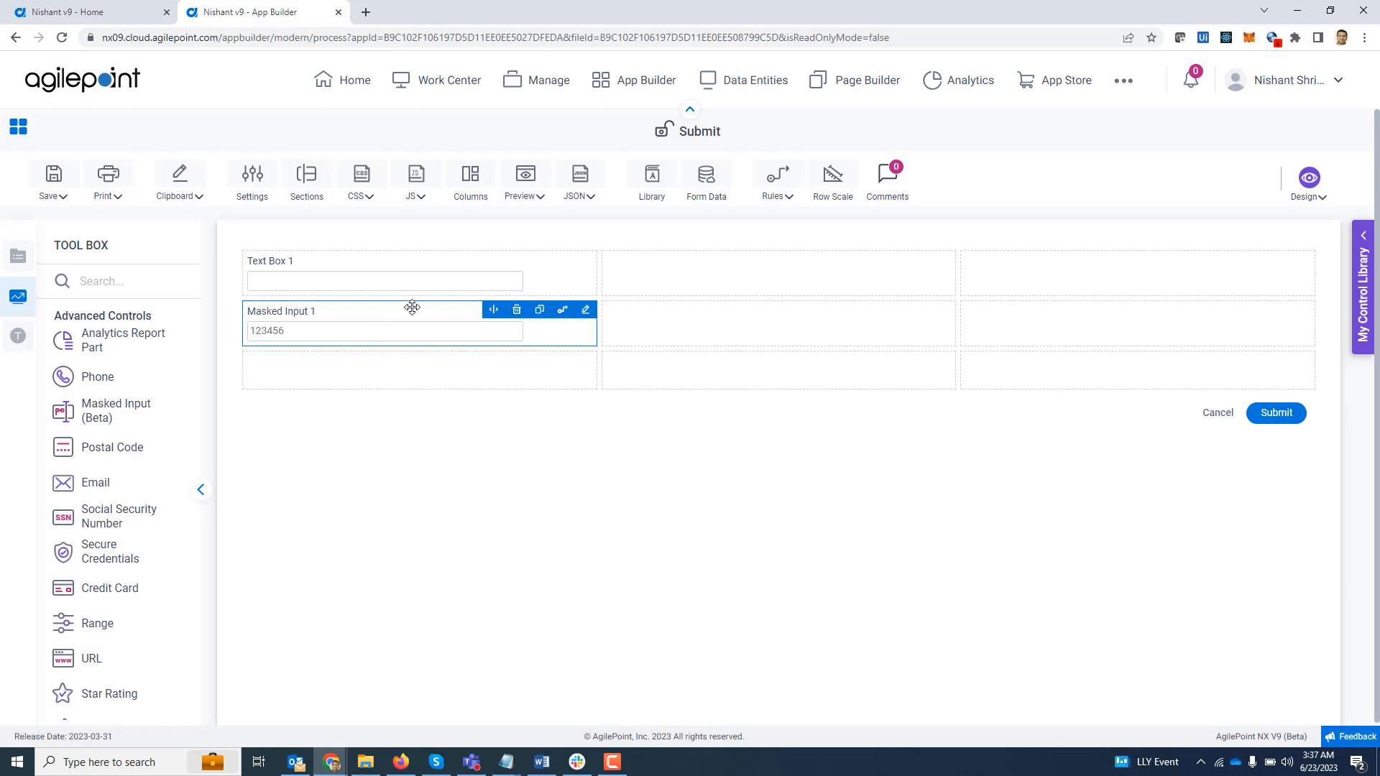
- Start a rule on Text Box 1 with the condition that Text Box 1 is not equal to an empty value
mouse_move(446, 269)
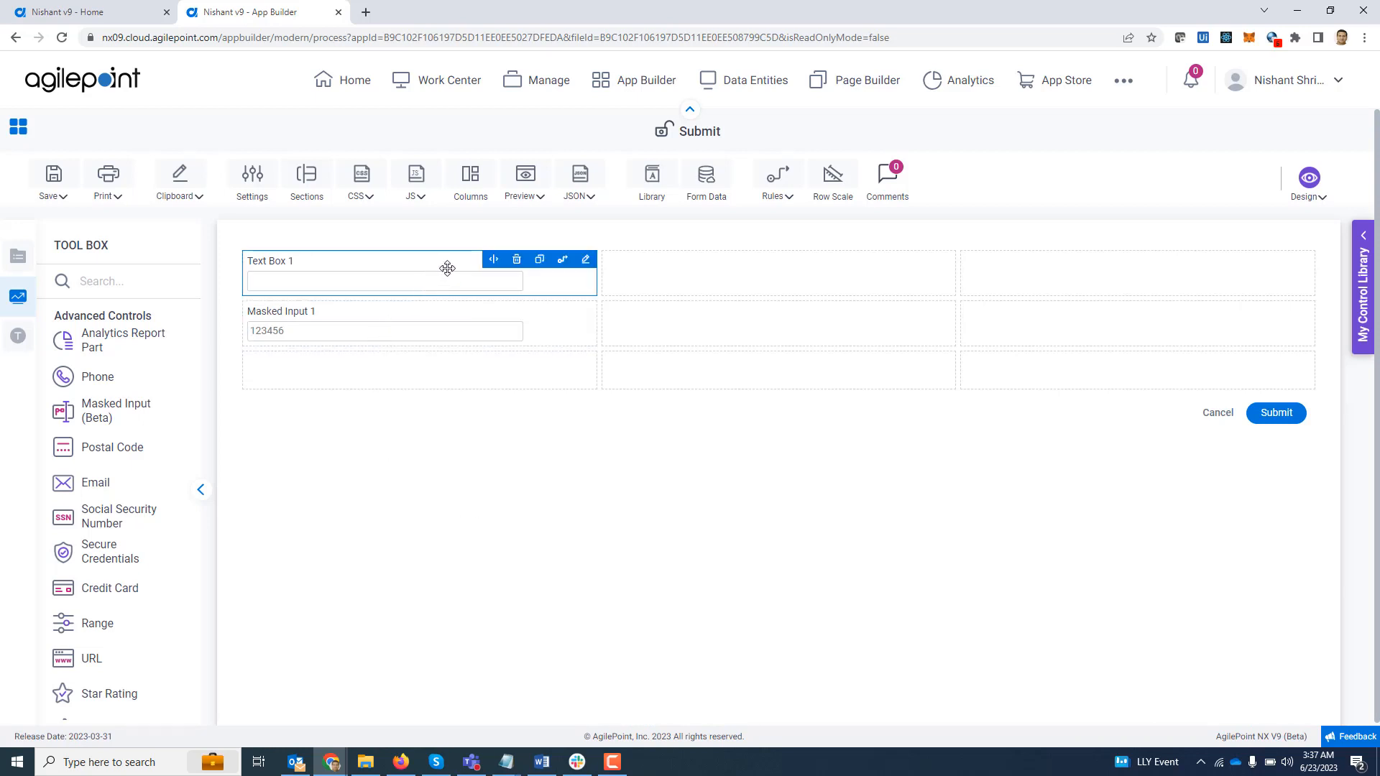
click(562, 261)
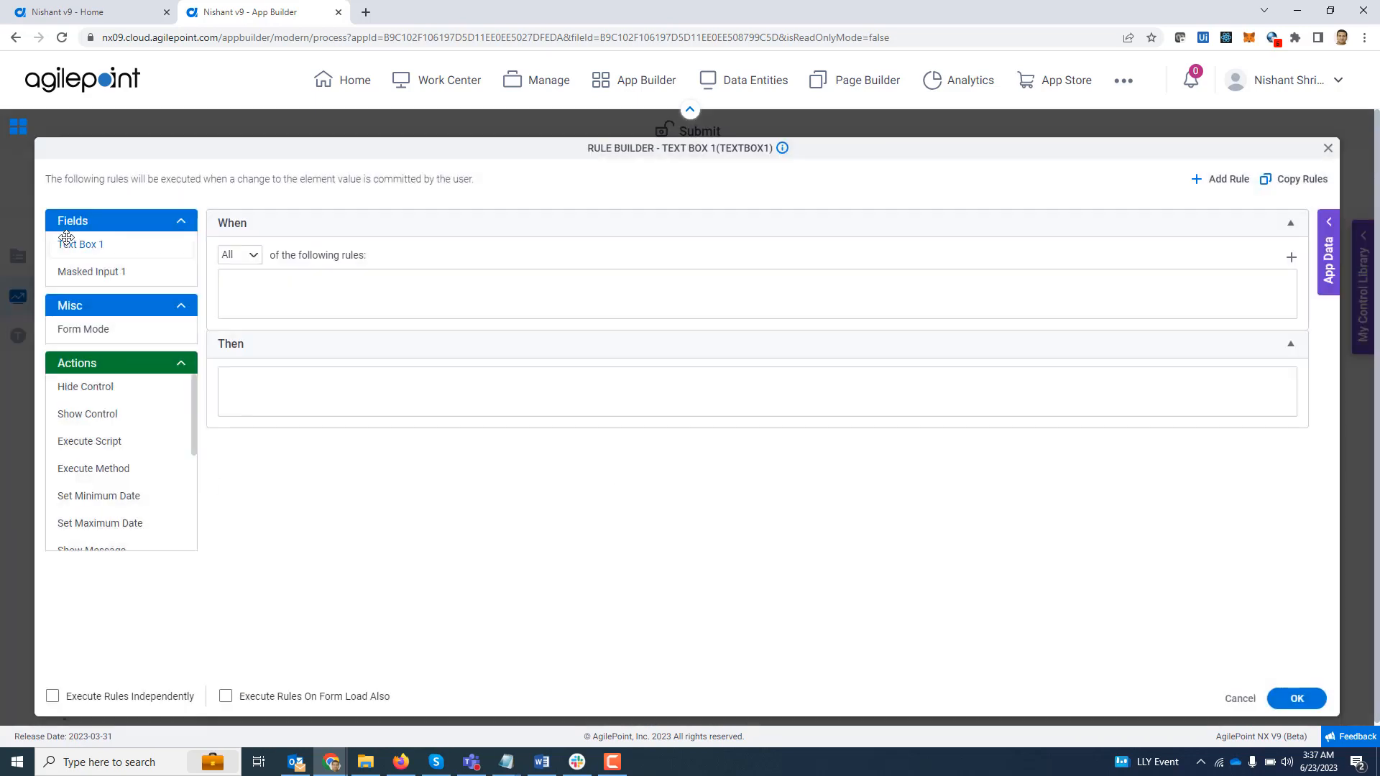
drag(66, 237, 288, 295)
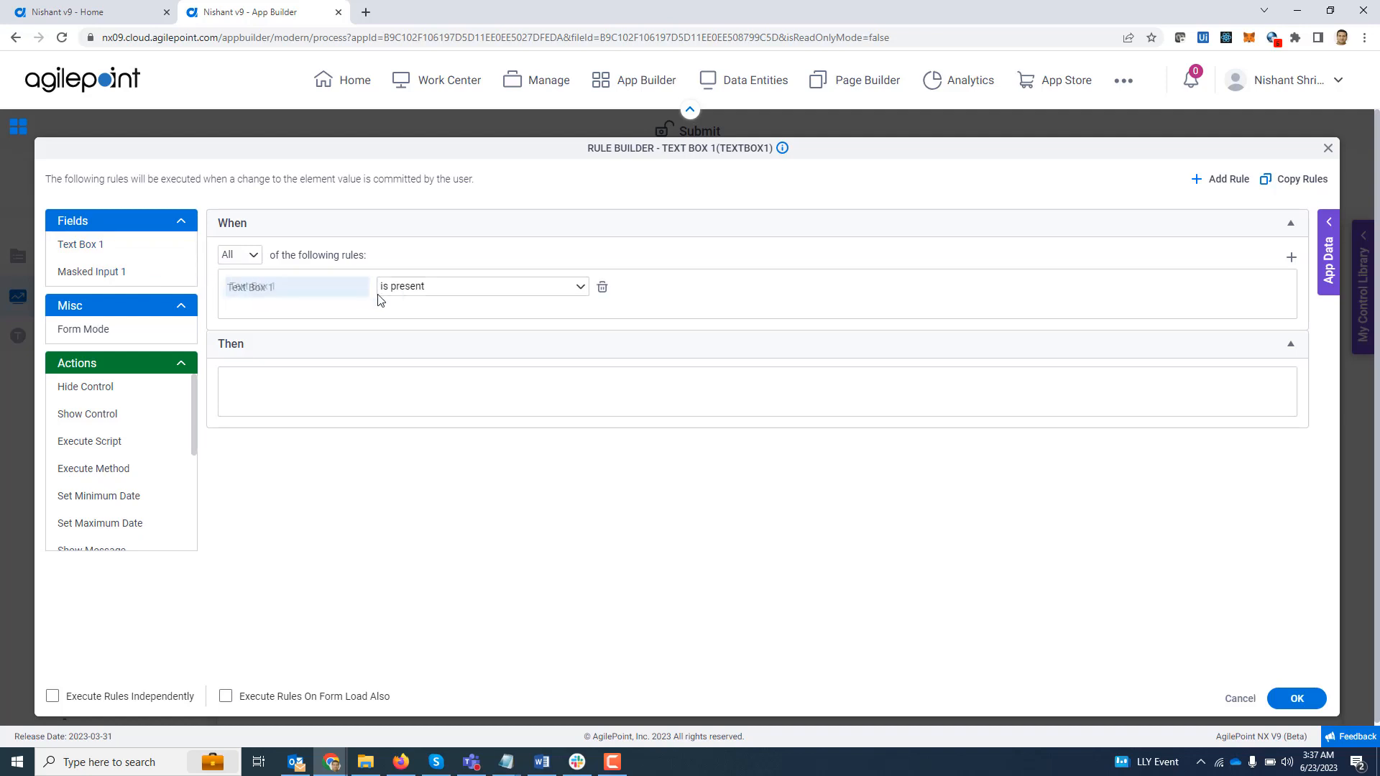
click(415, 290)
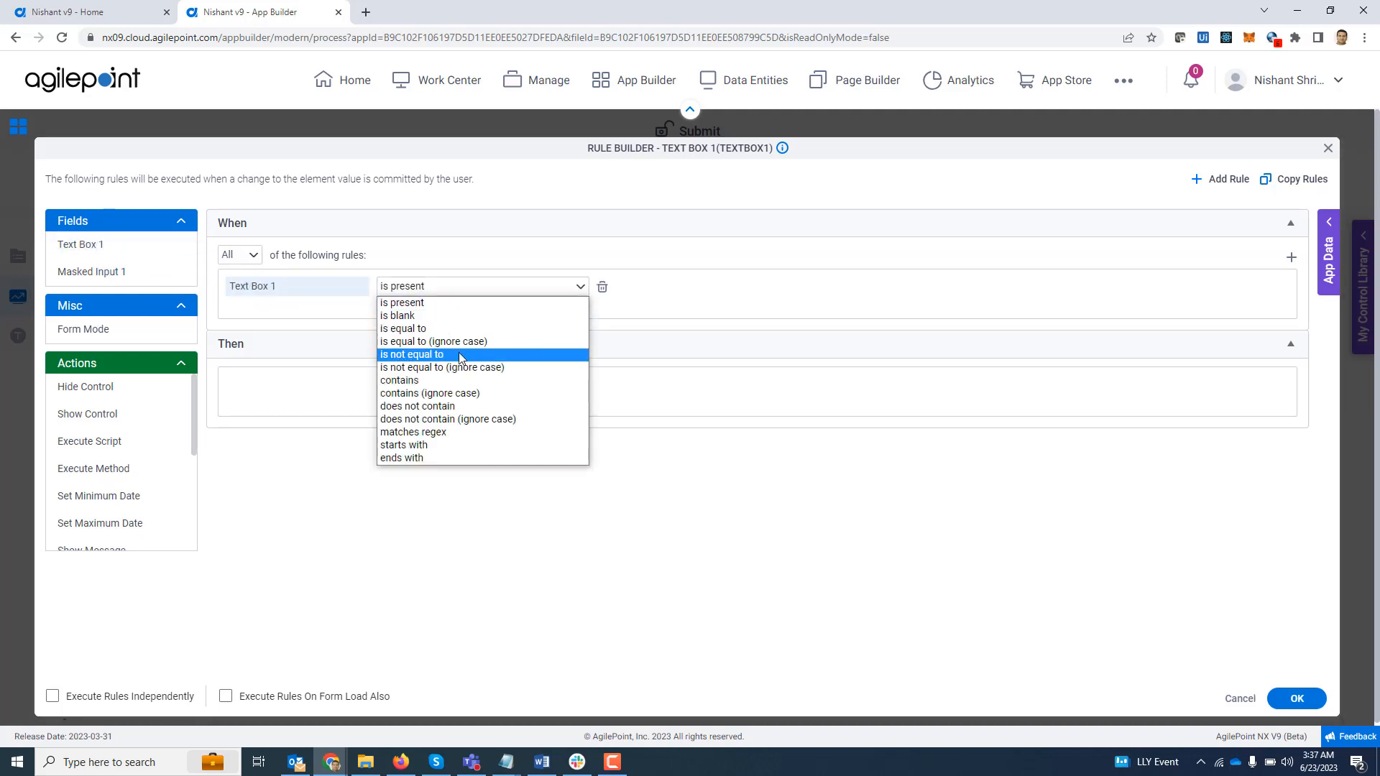
click(461, 357)
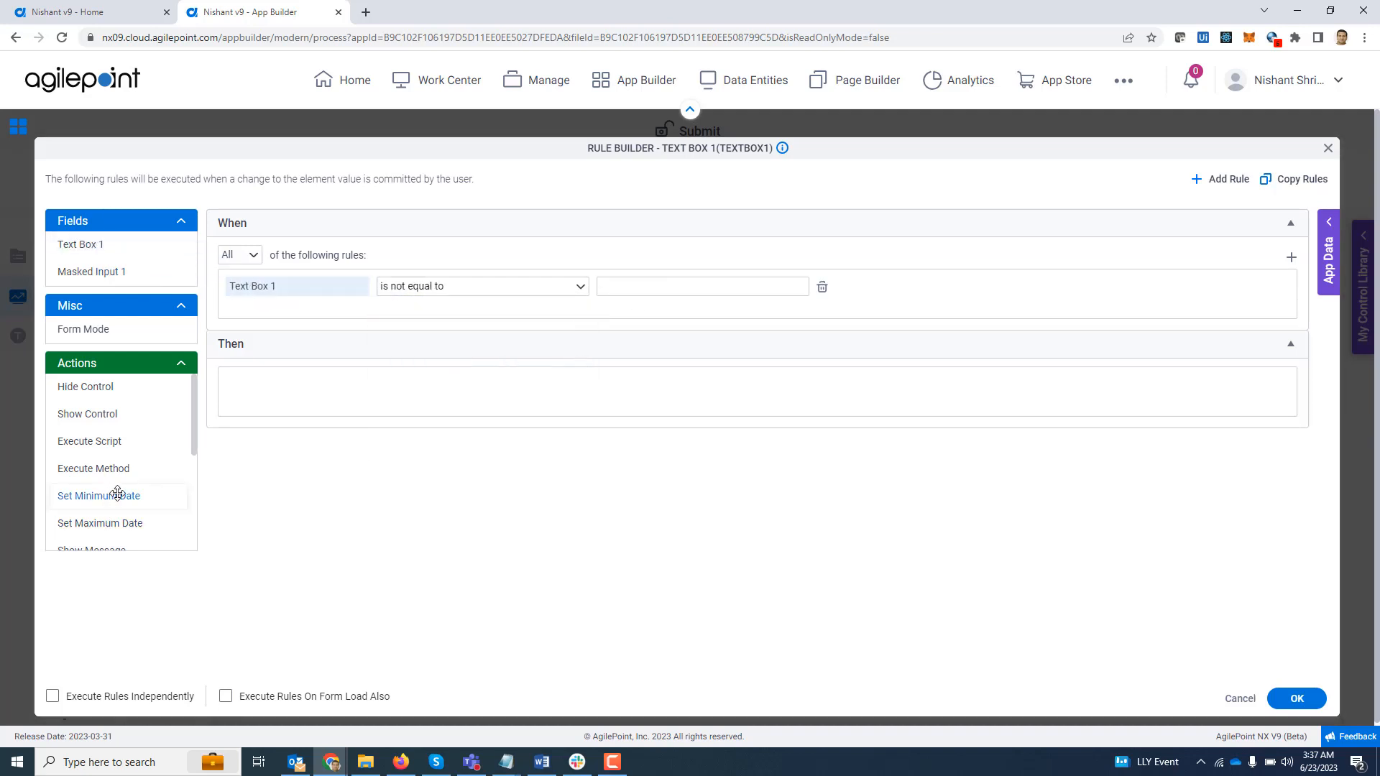
- Add a Set Field Value action that sets Masked Input 1 to ${TextBox1}, and save the rule
scroll(114, 494, down, 3)
drag(99, 483, 254, 387)
click(439, 383)
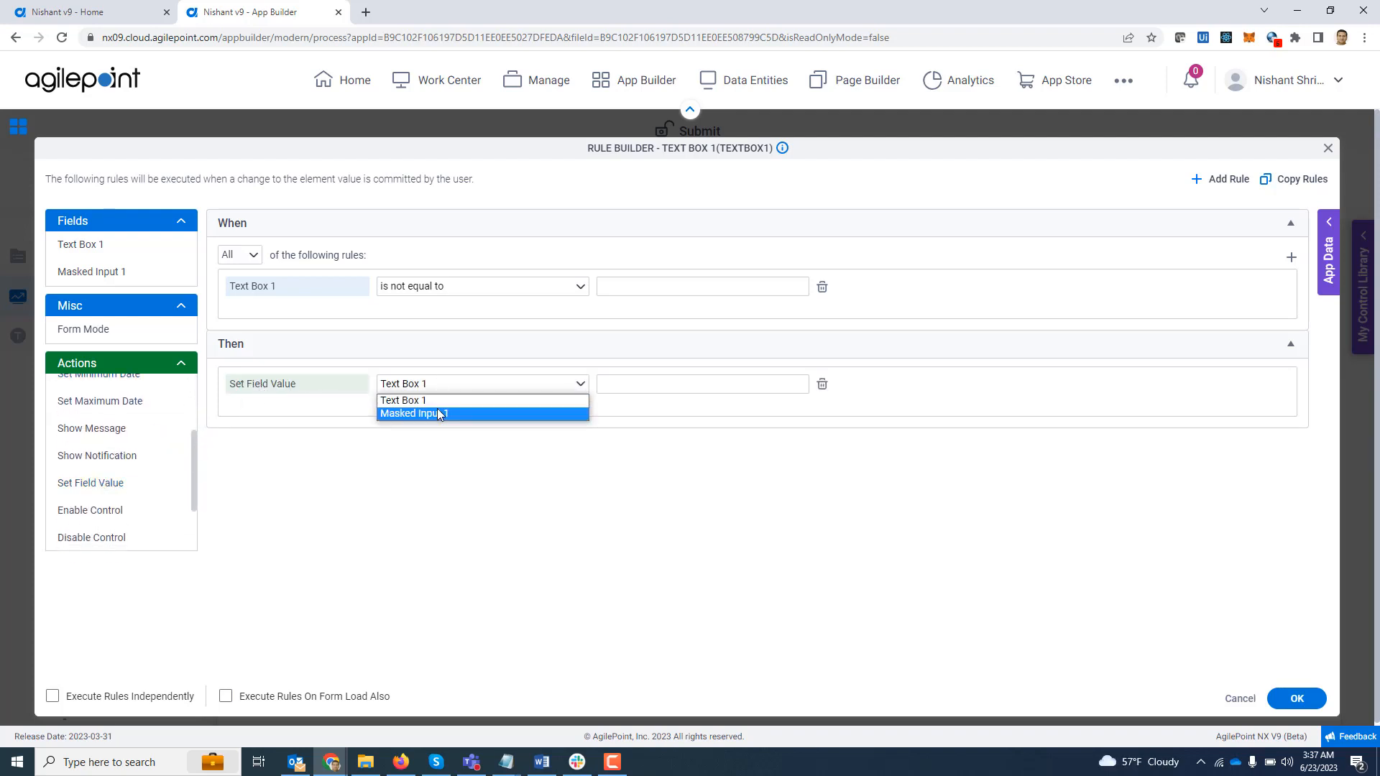
click(438, 415)
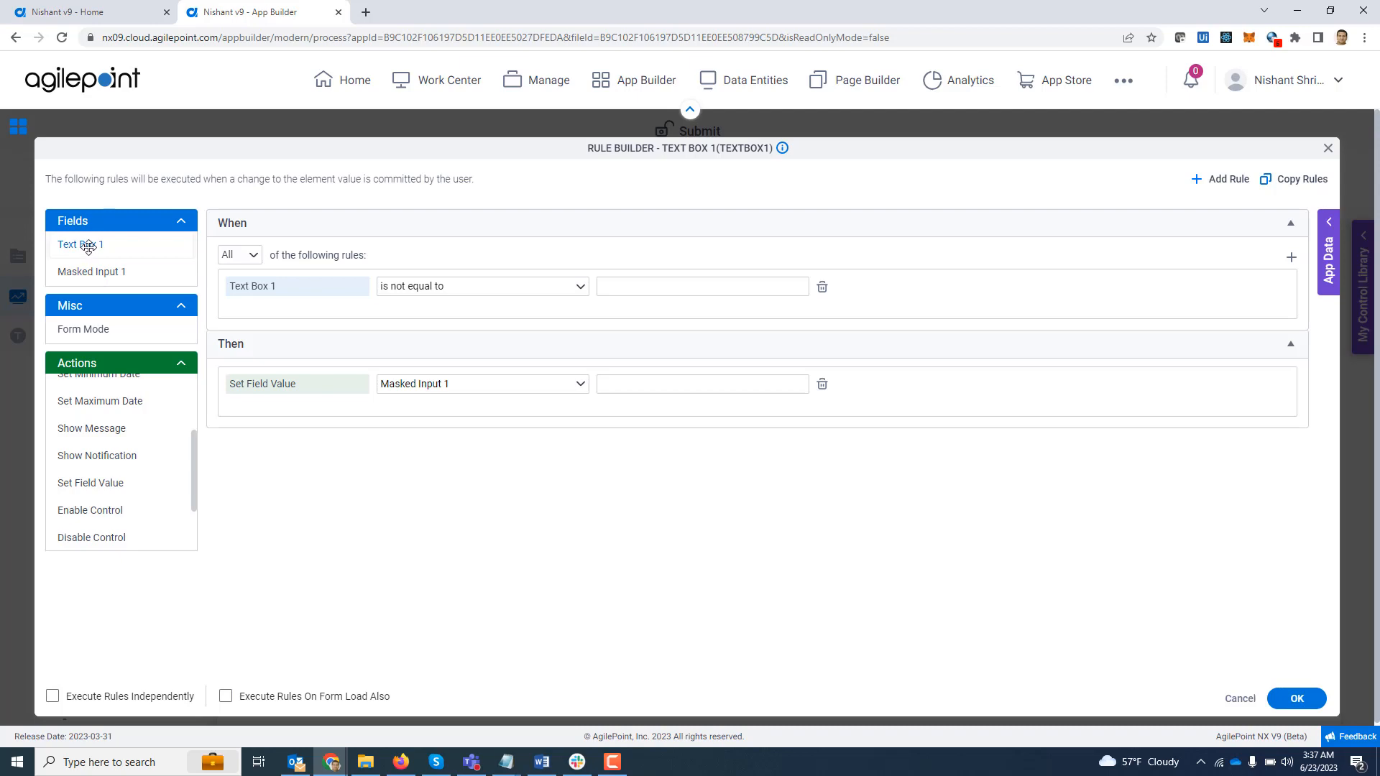
drag(89, 247, 624, 384)
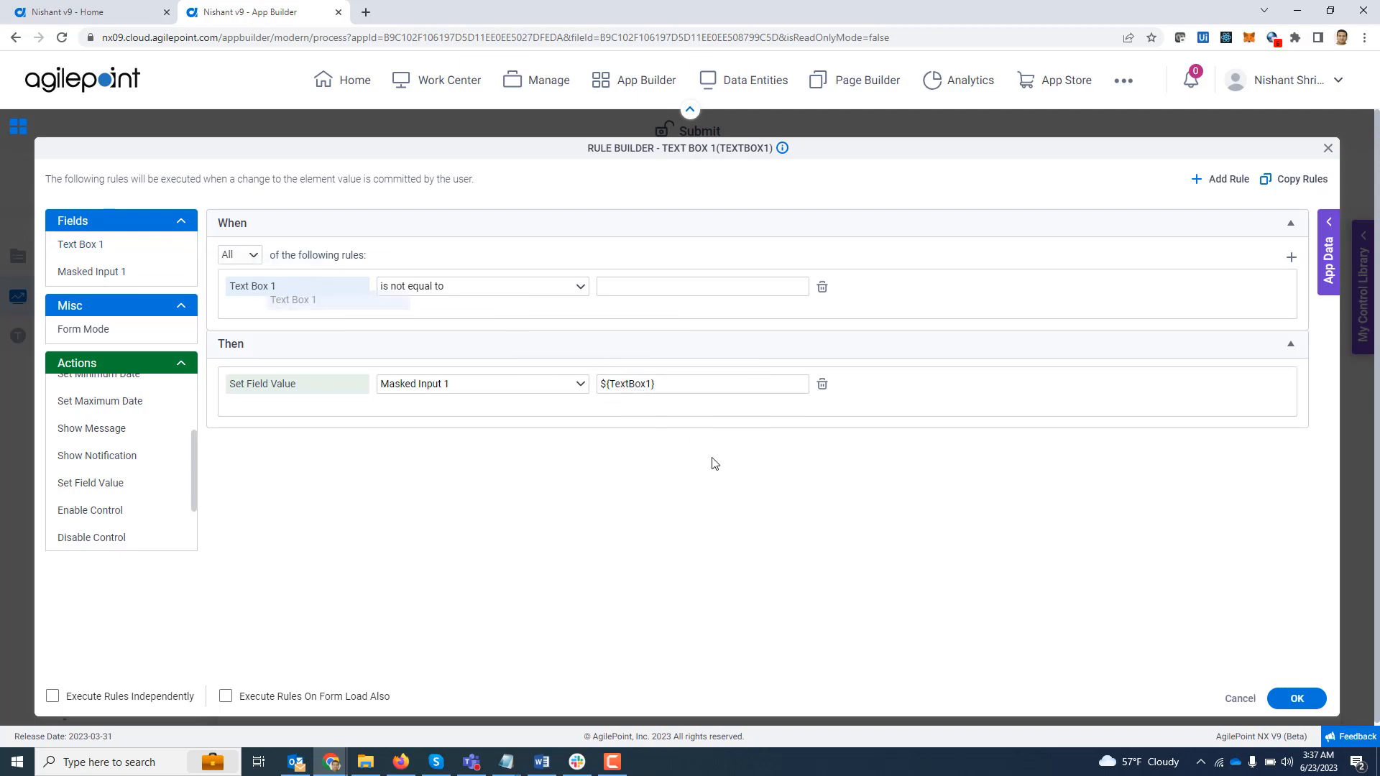
click(1315, 704)
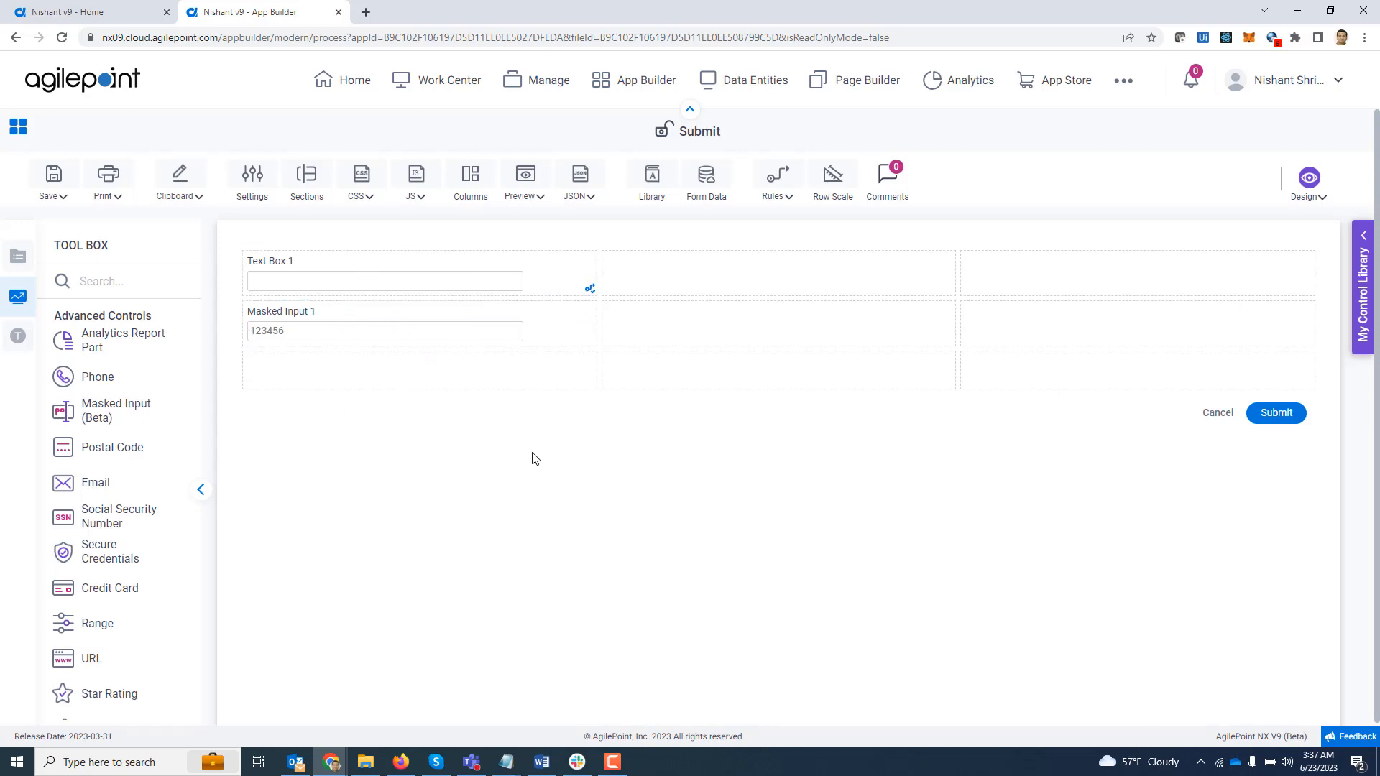
- Test the rule in a form preview by entering 123567 in Text Box 1 and leaving the field, and close the preview
click(532, 192)
click(534, 220)
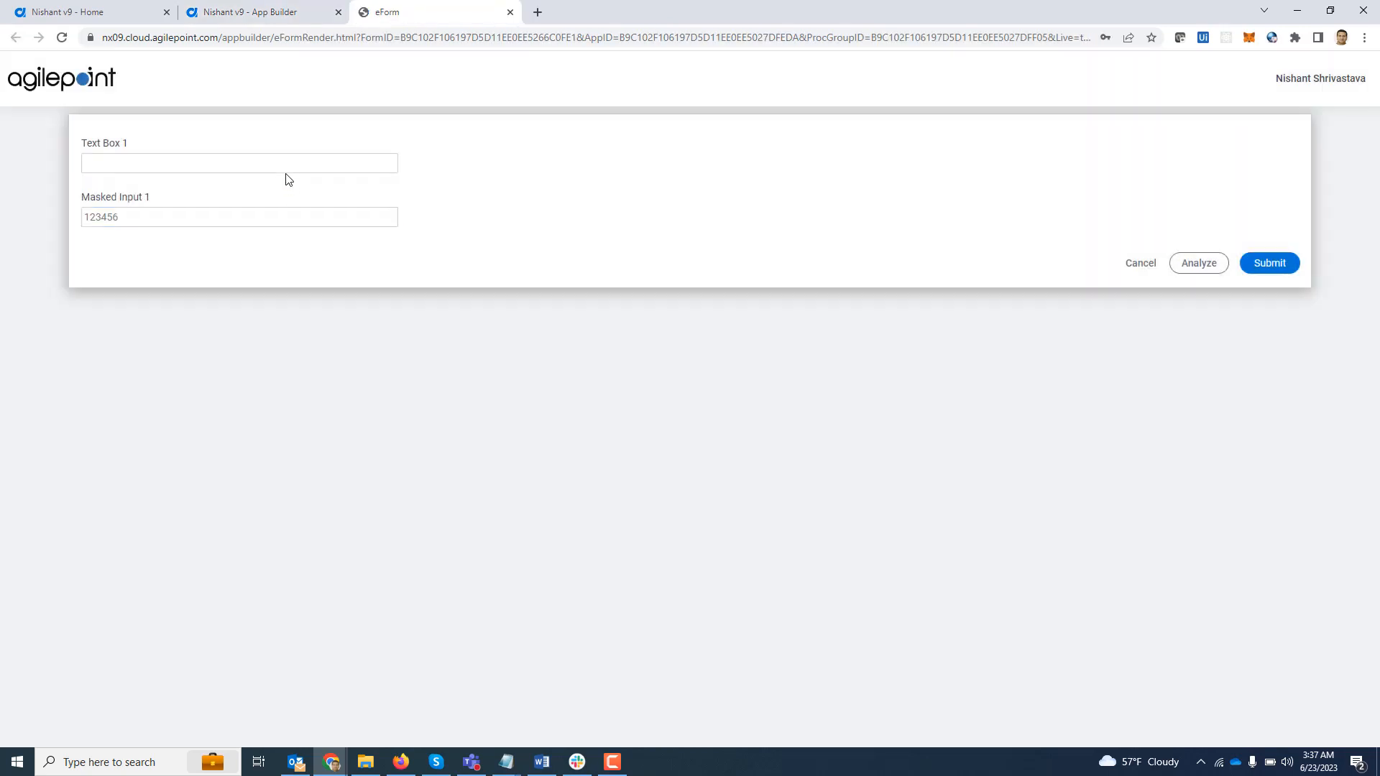
click(285, 167)
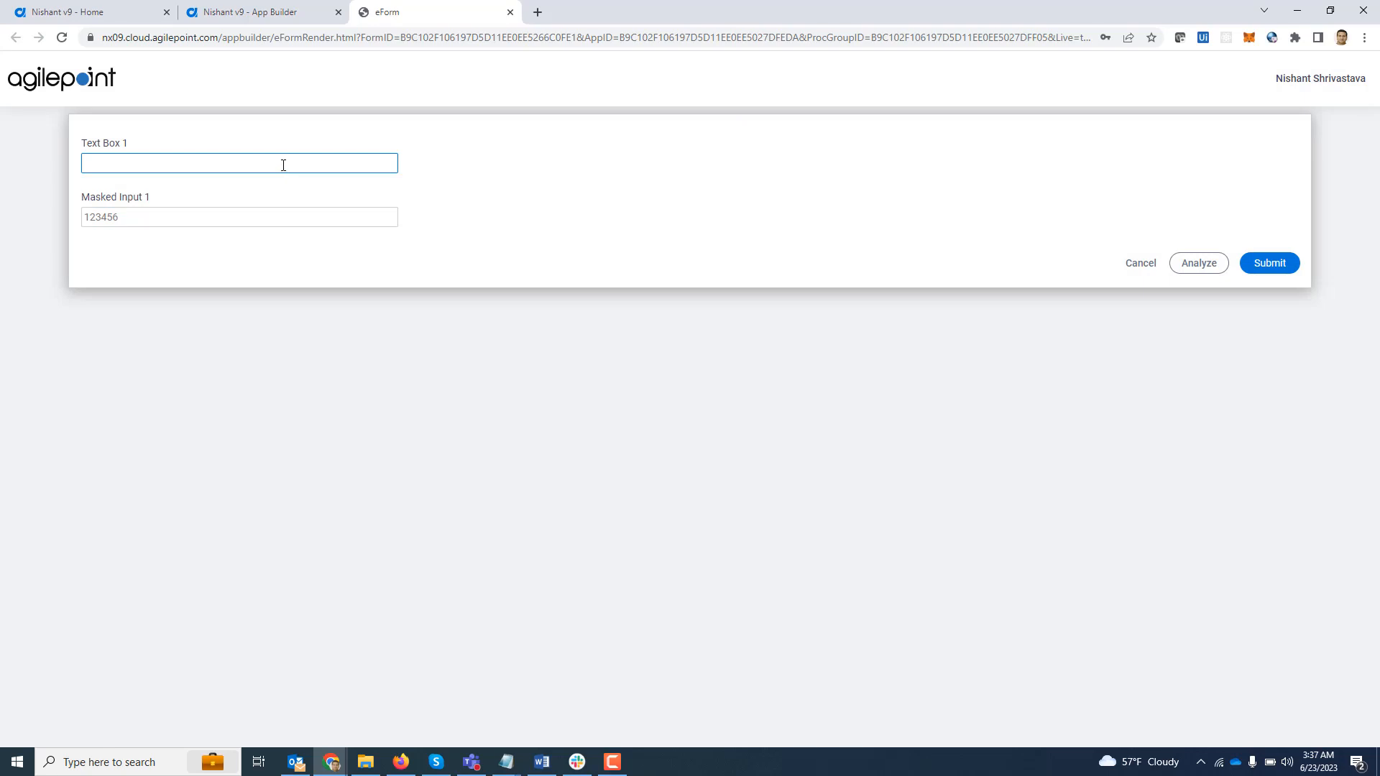
click(283, 166)
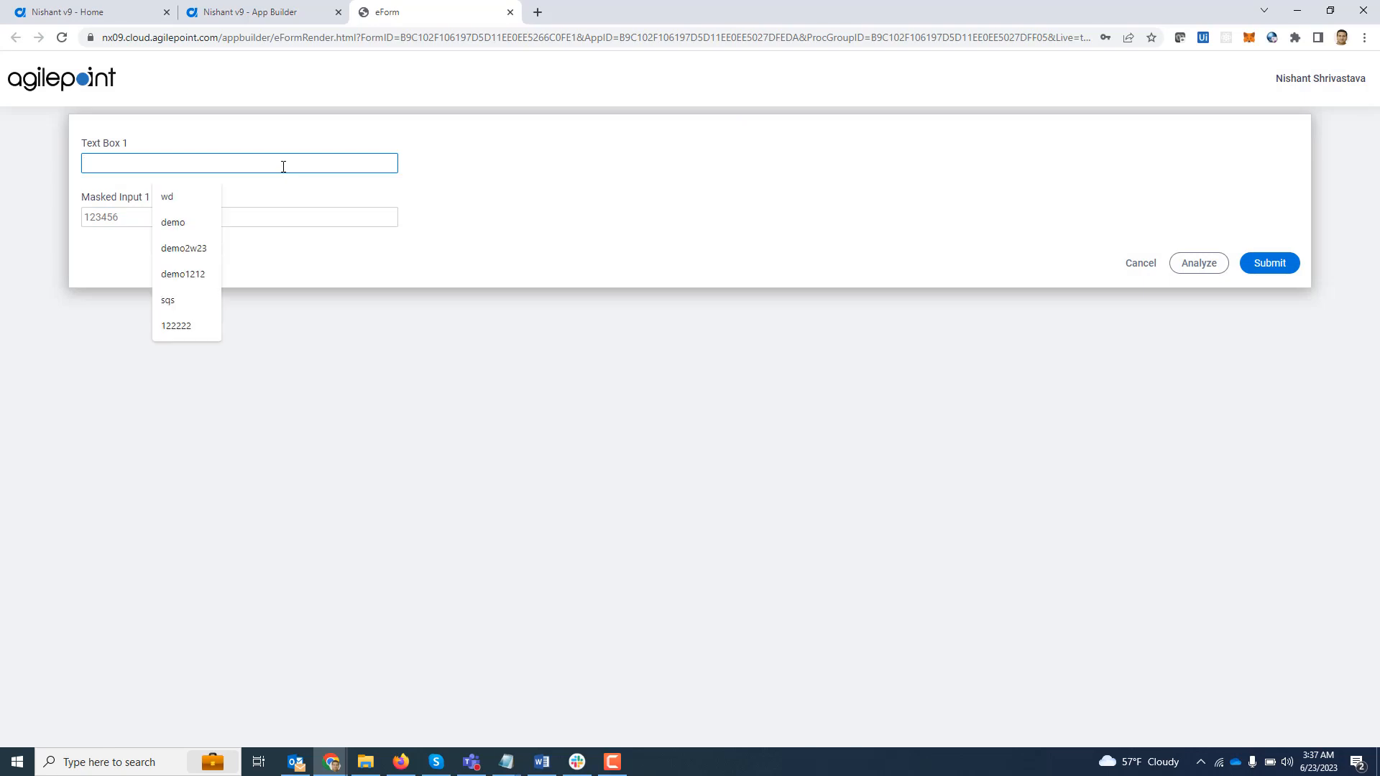
text(123567)
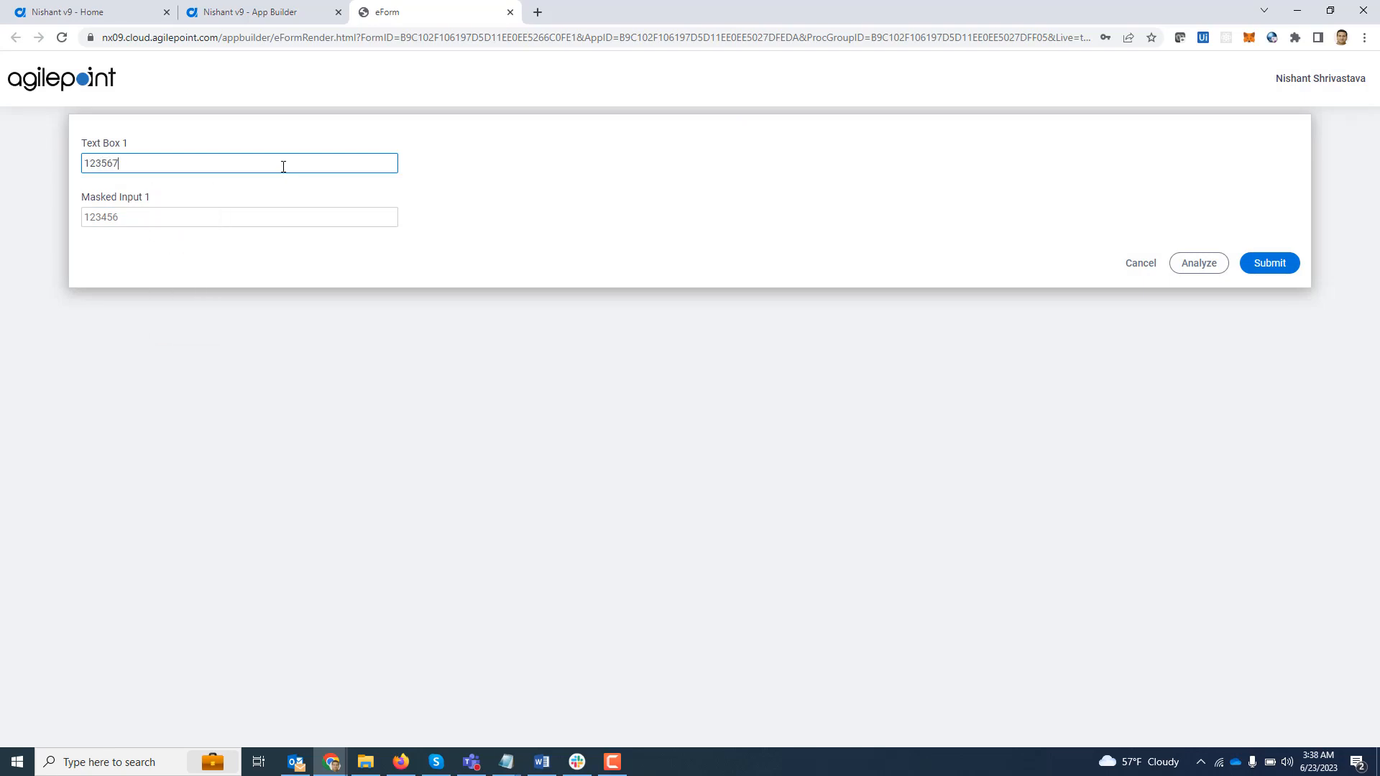
key(Tab)
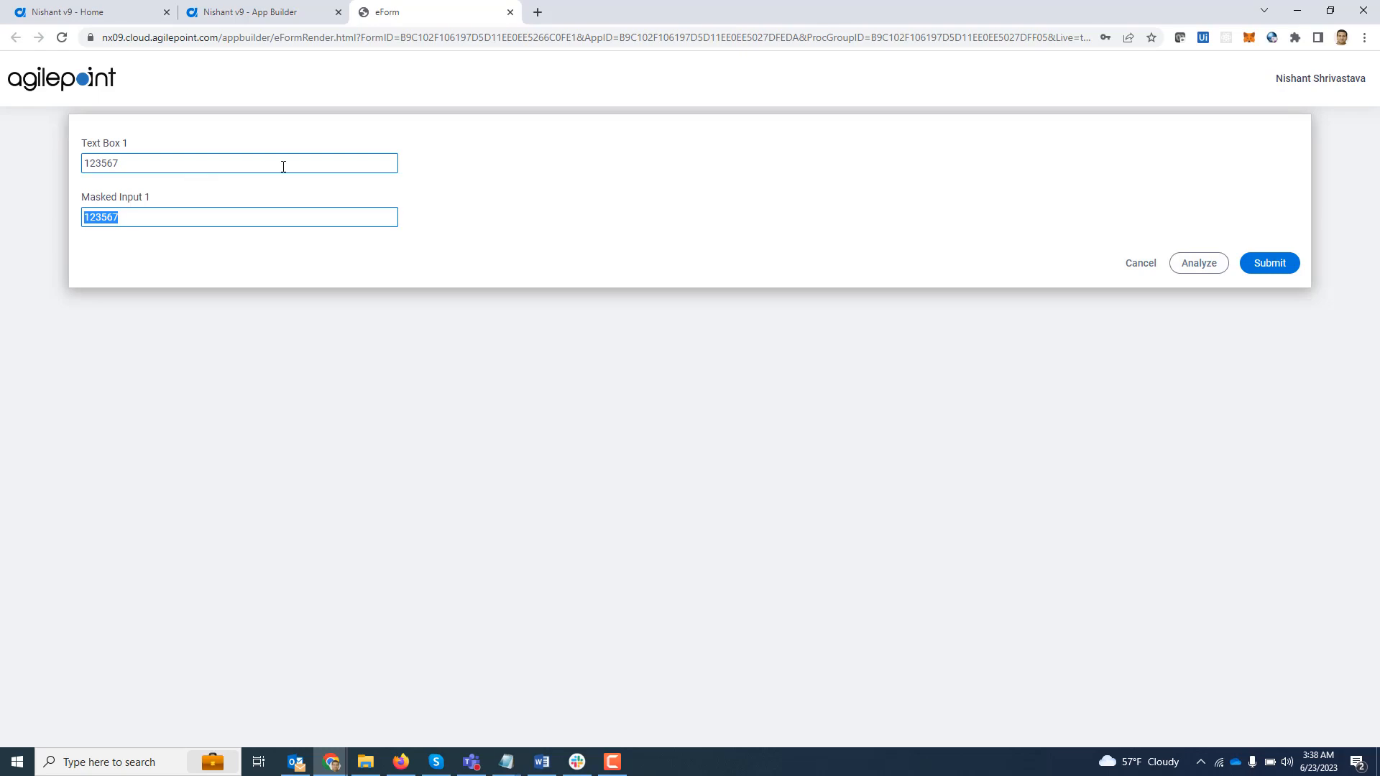
click(136, 279)
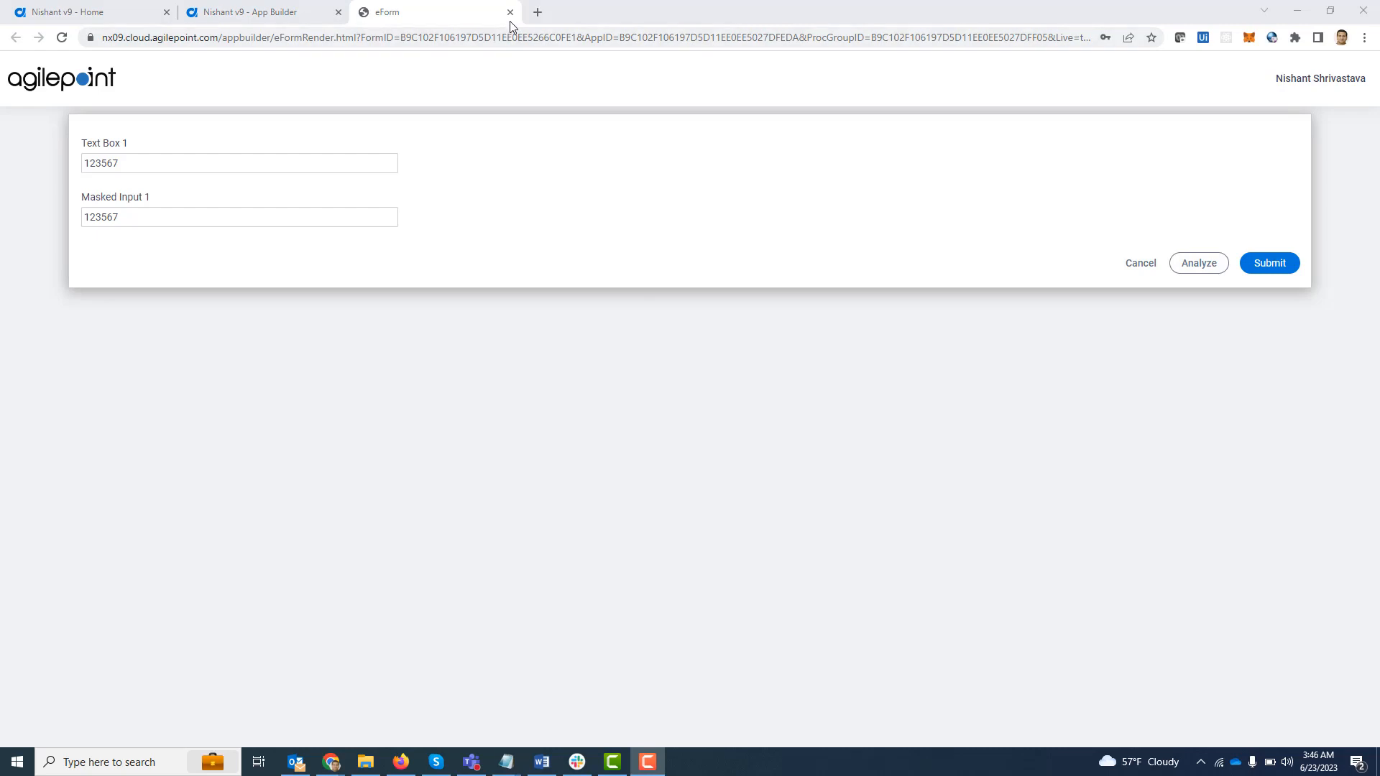
click(513, 22)
click(511, 13)
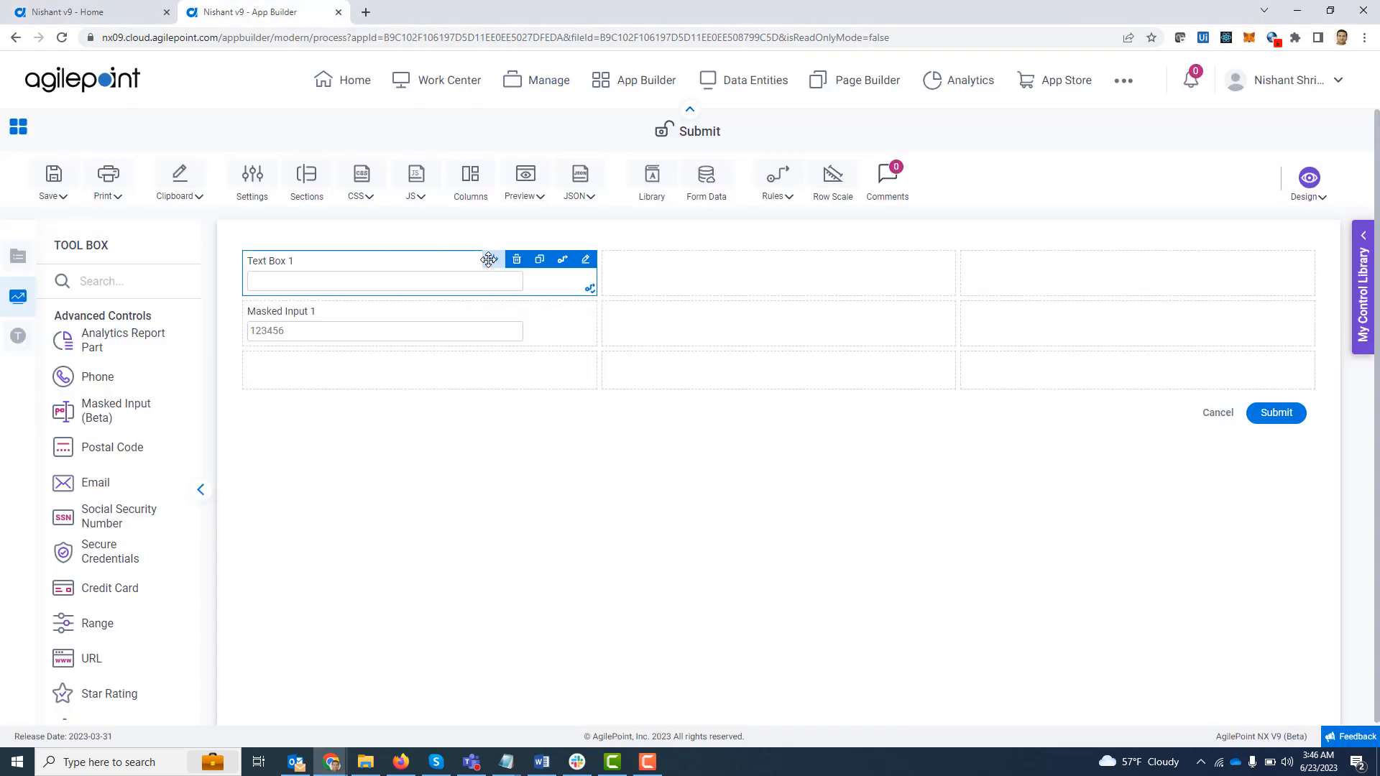